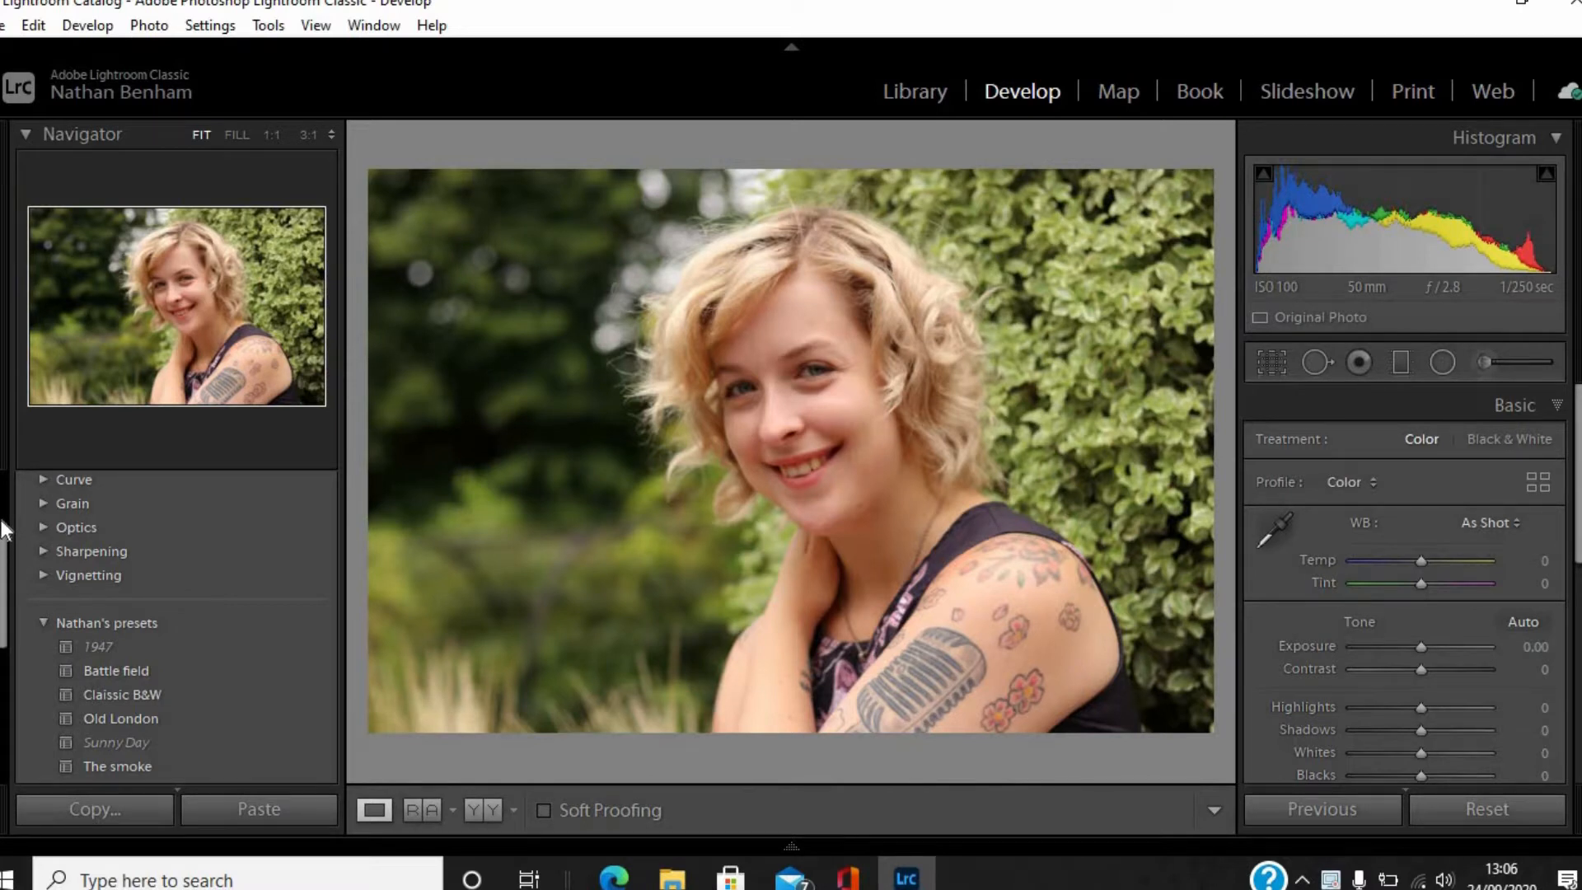
scroll(3, 530, up, 3)
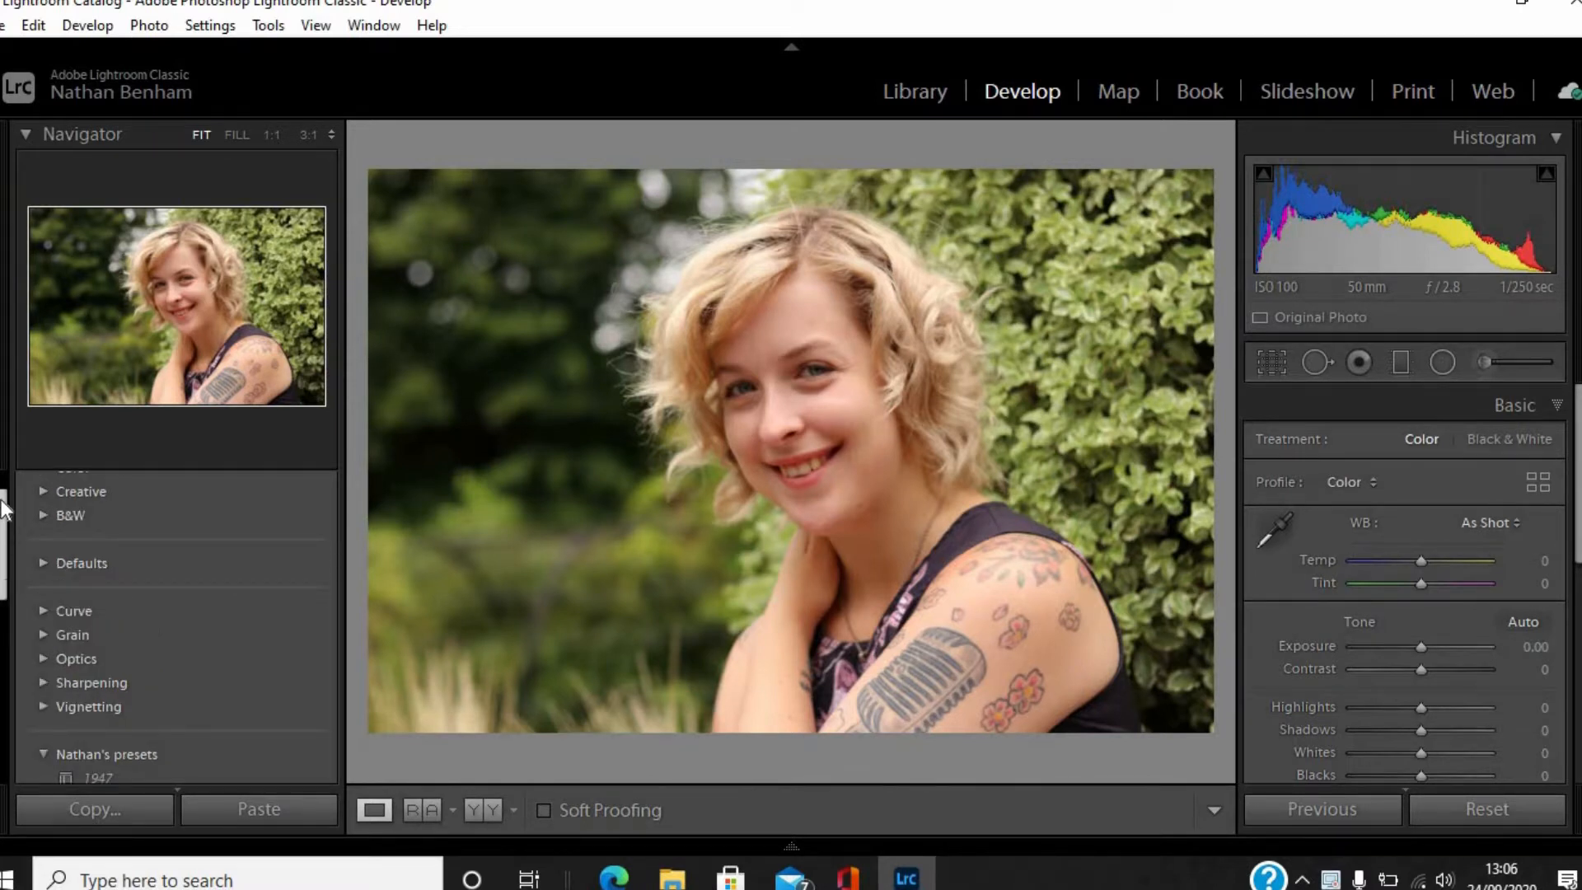
scroll(2, 527, up, 2)
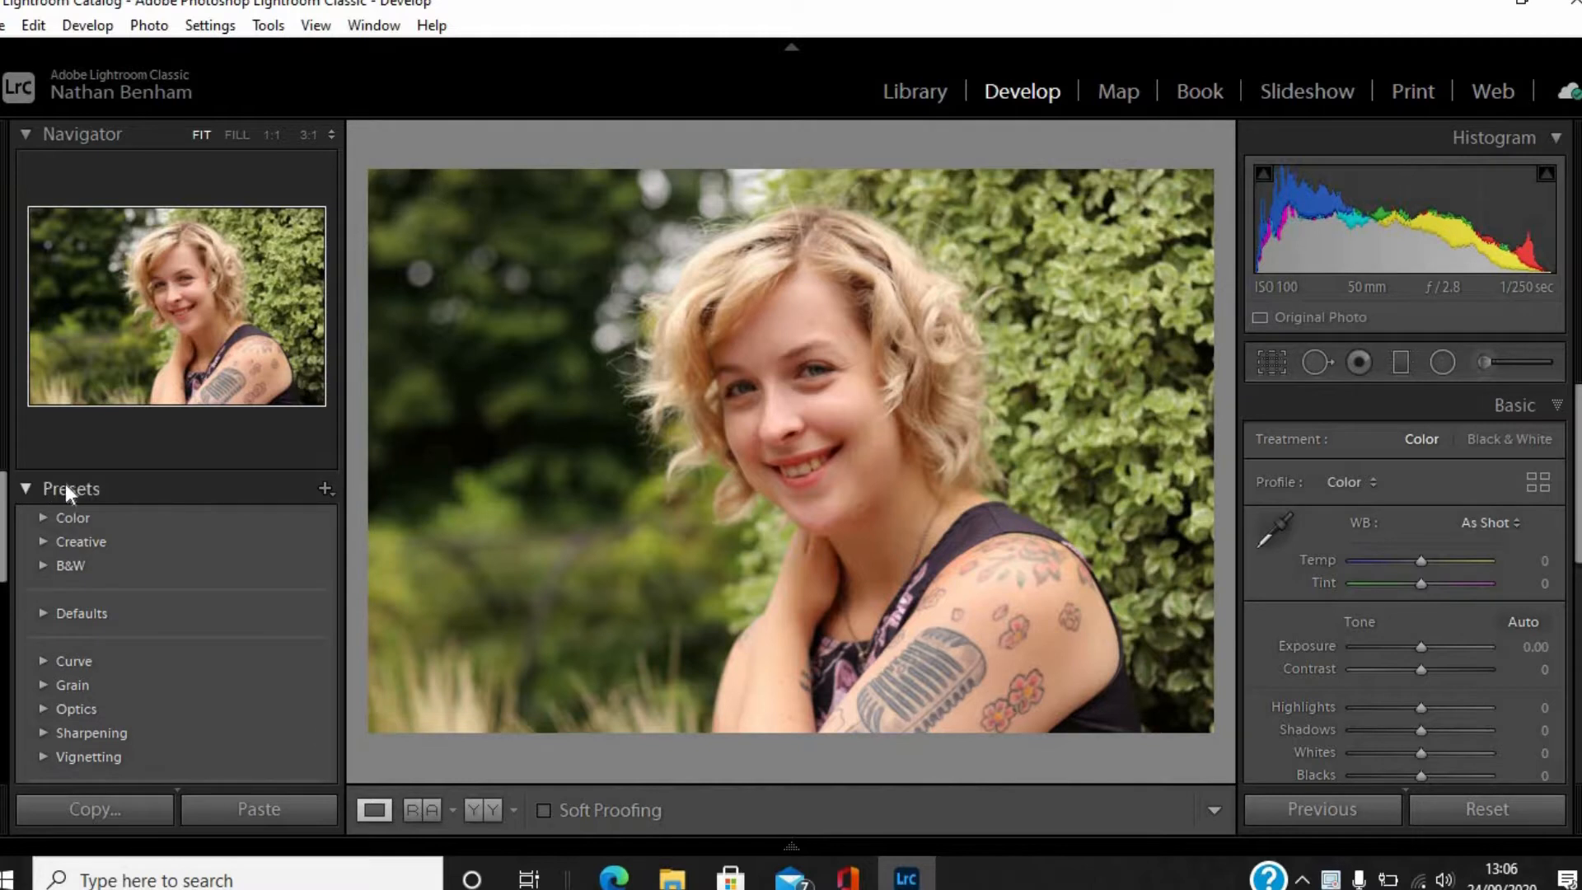
drag(2, 503, 3, 567)
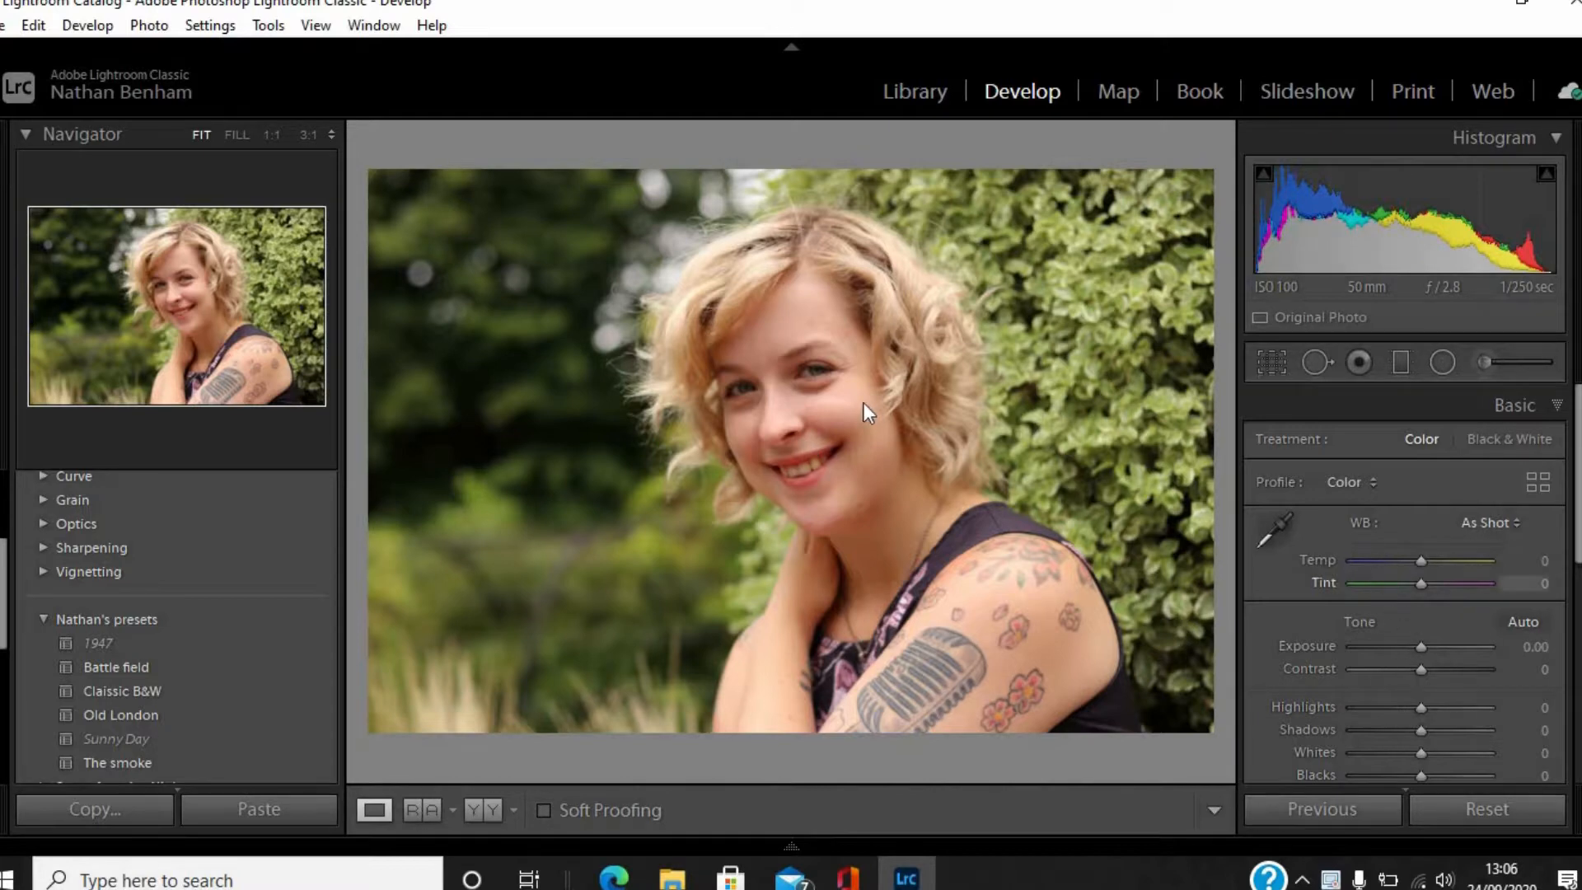
Crop the portrait more tightly around the woman's head and shoulders, keeping the original aspect ratio.
click(1269, 362)
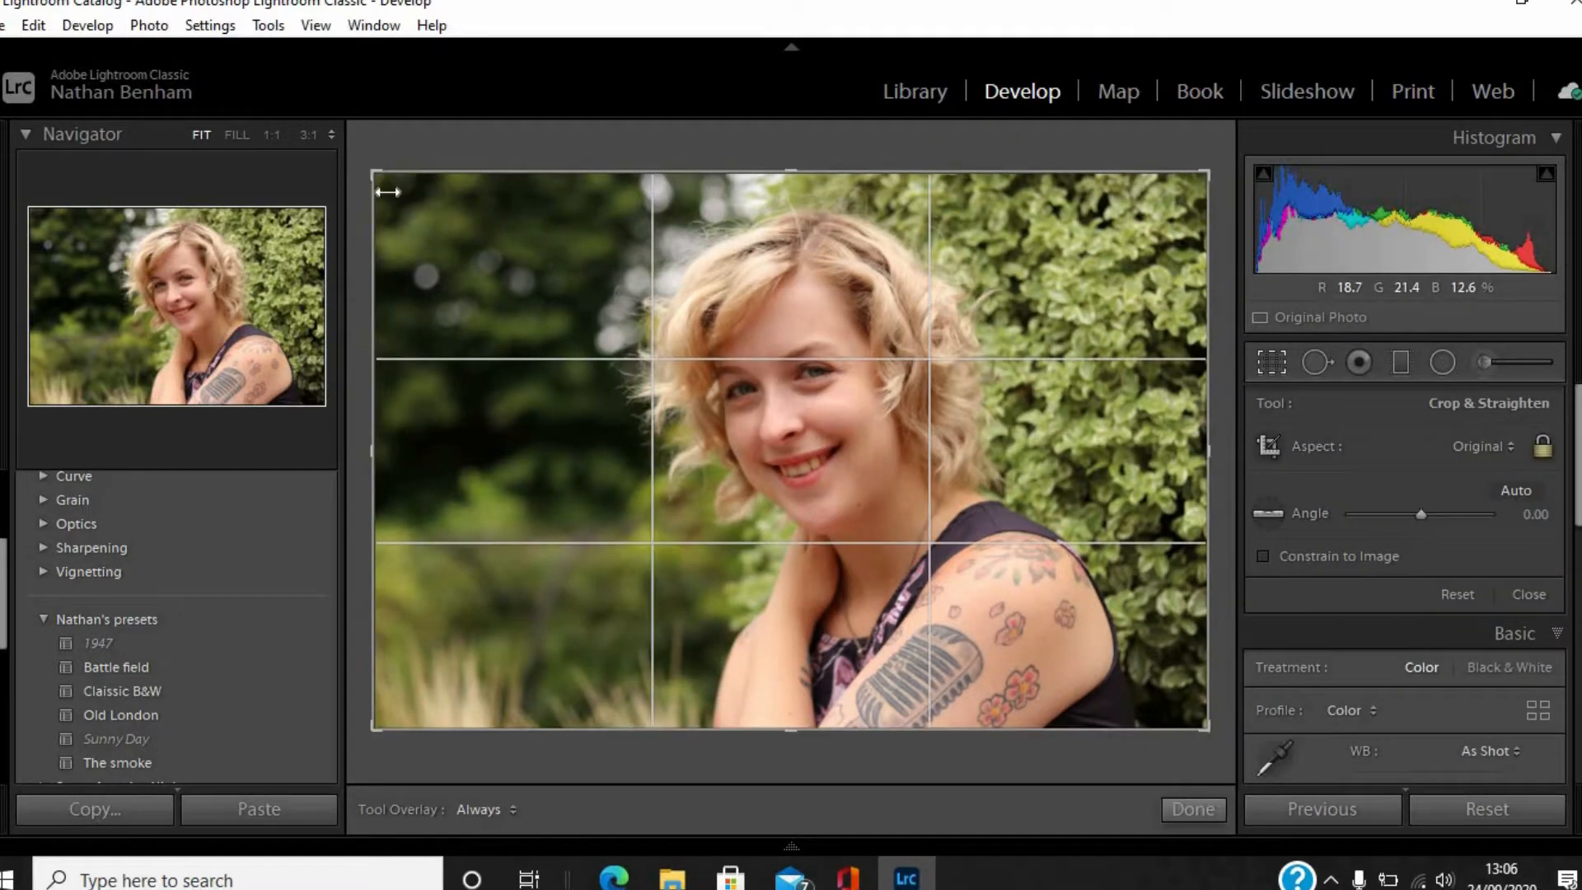
drag(466, 231, 1115, 669)
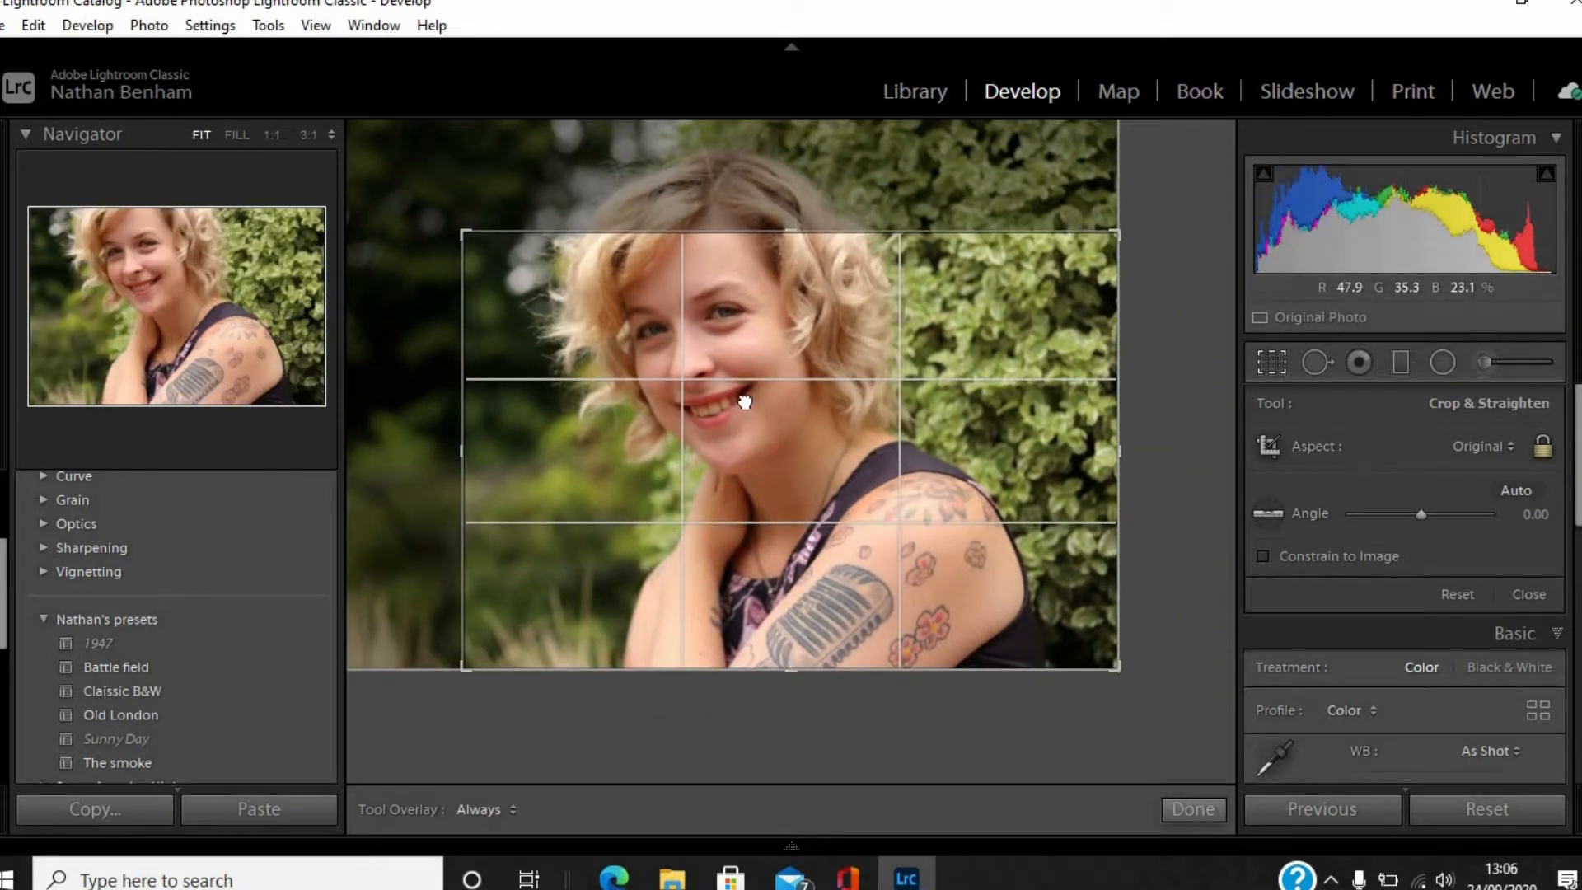
drag(799, 480, 836, 551)
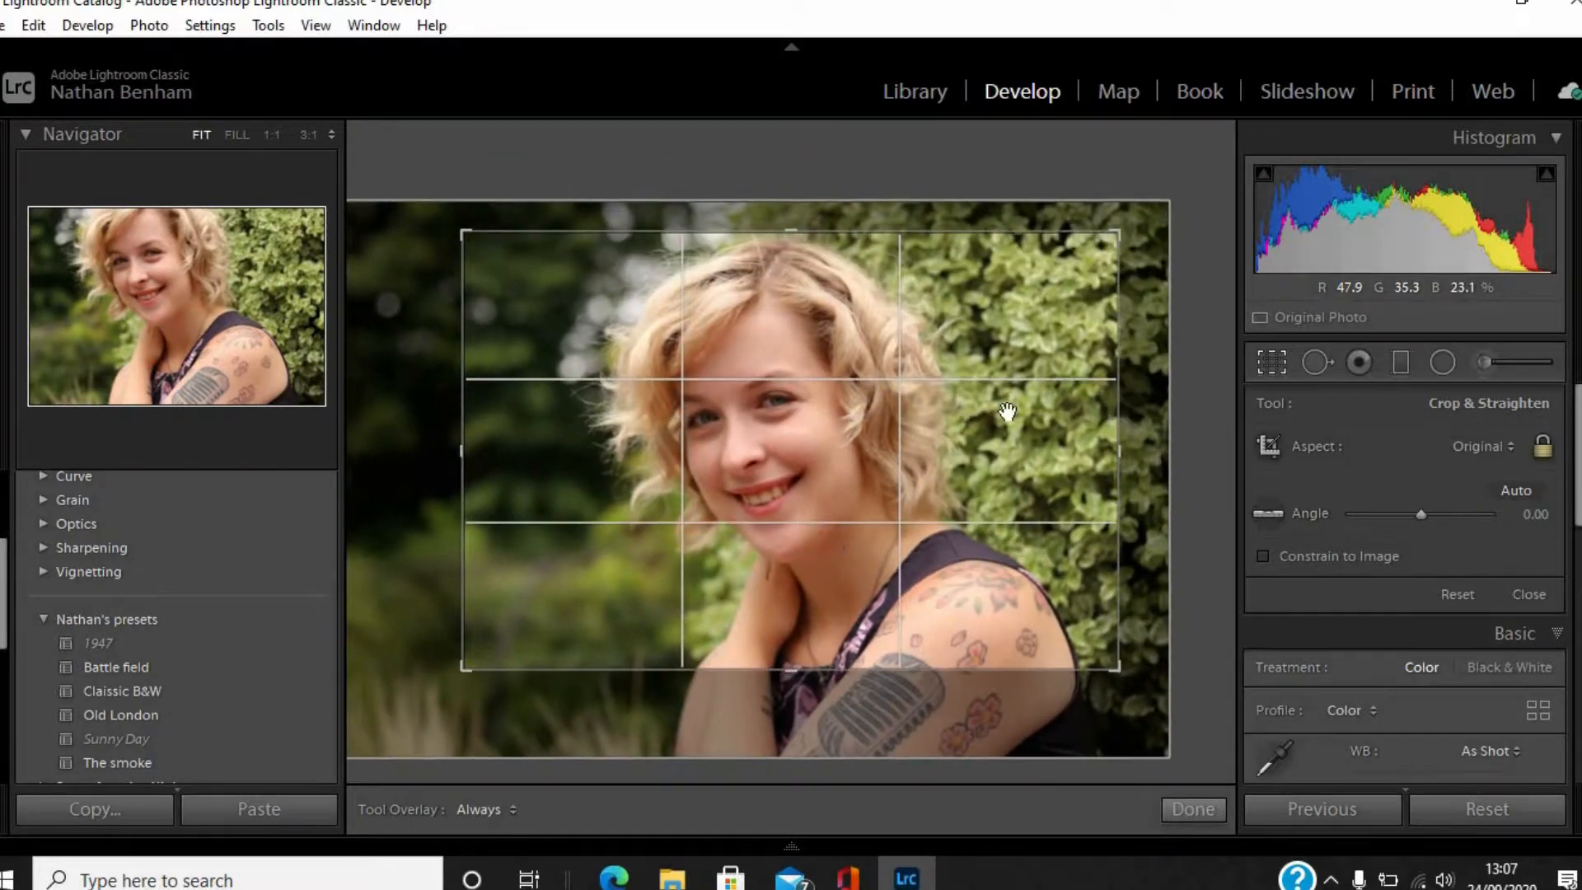
key(g)
click(1270, 364)
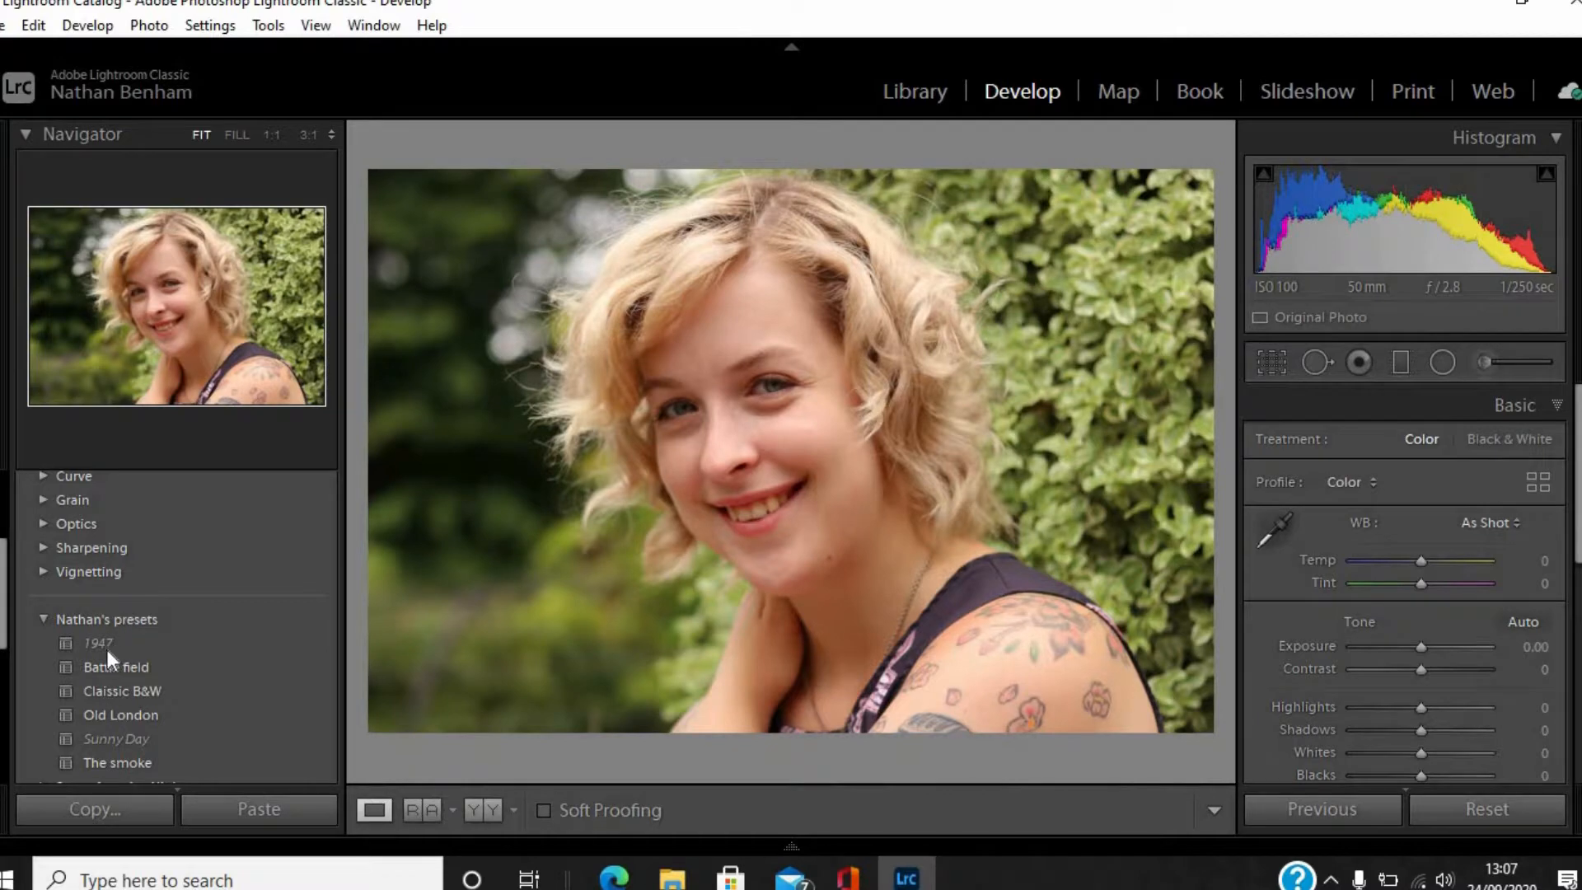
Try the Classic B&W preset on the portrait with Shadows at +46 and Blacks at +7, and reset all edits.
click(106, 647)
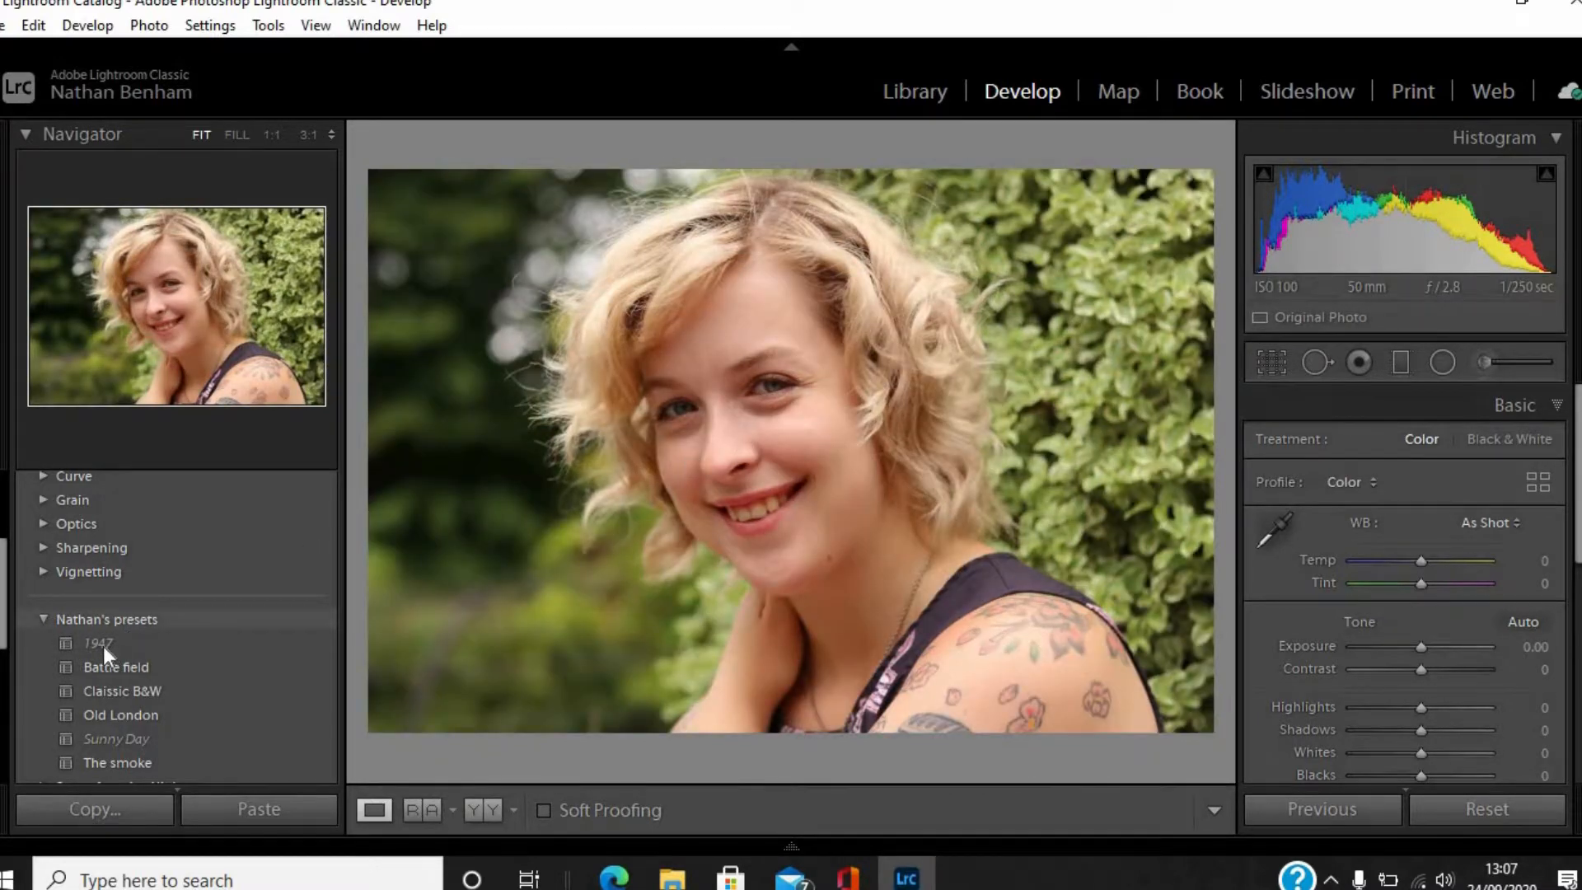
mouse_move(102, 646)
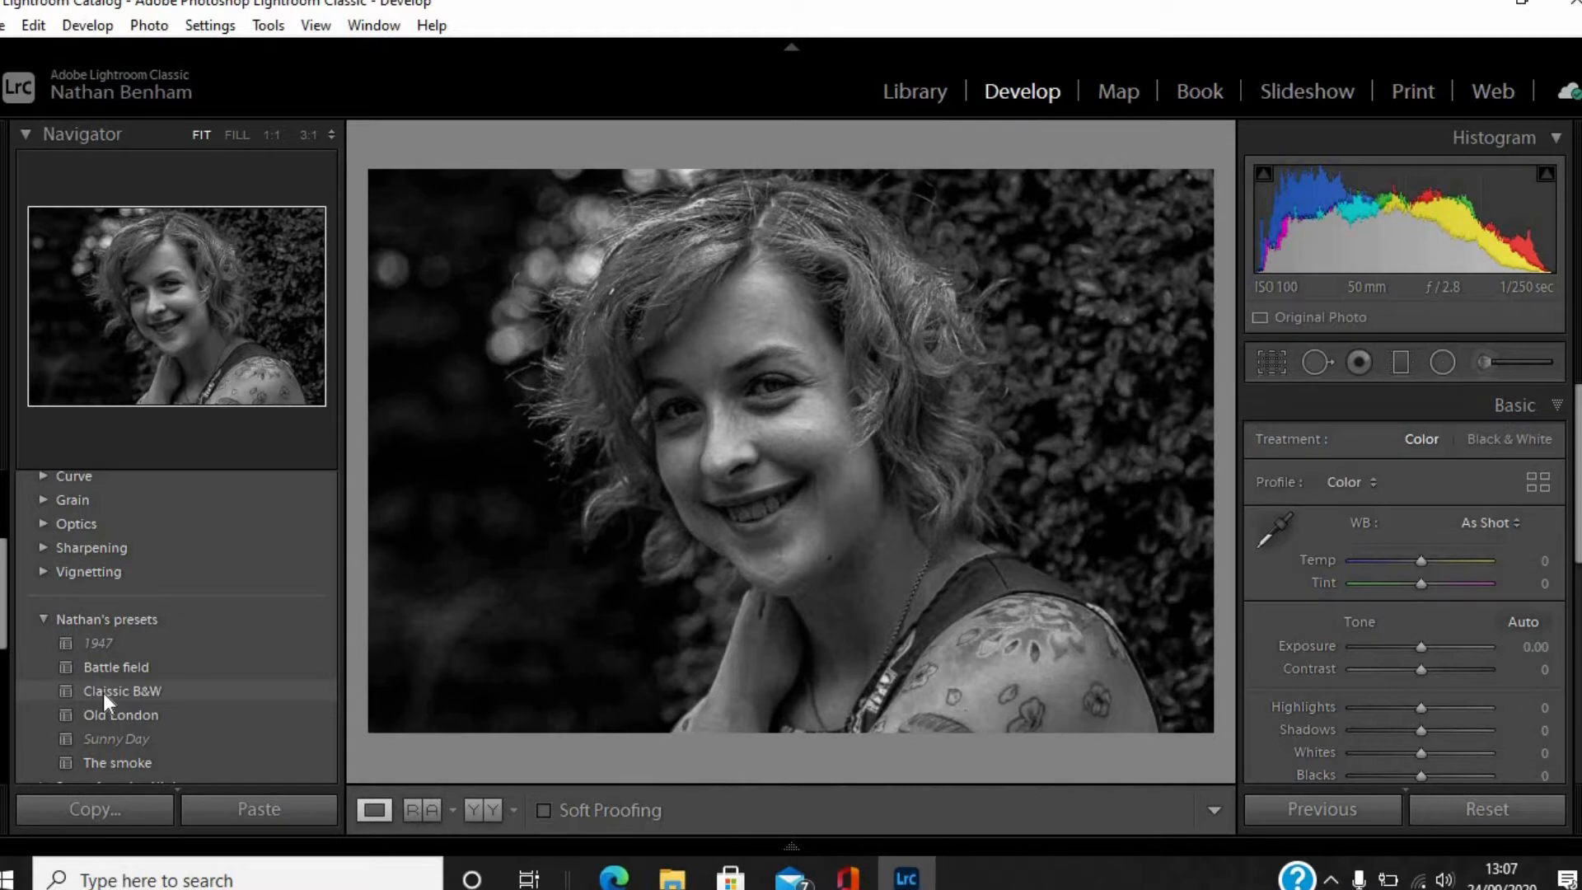
click(161, 690)
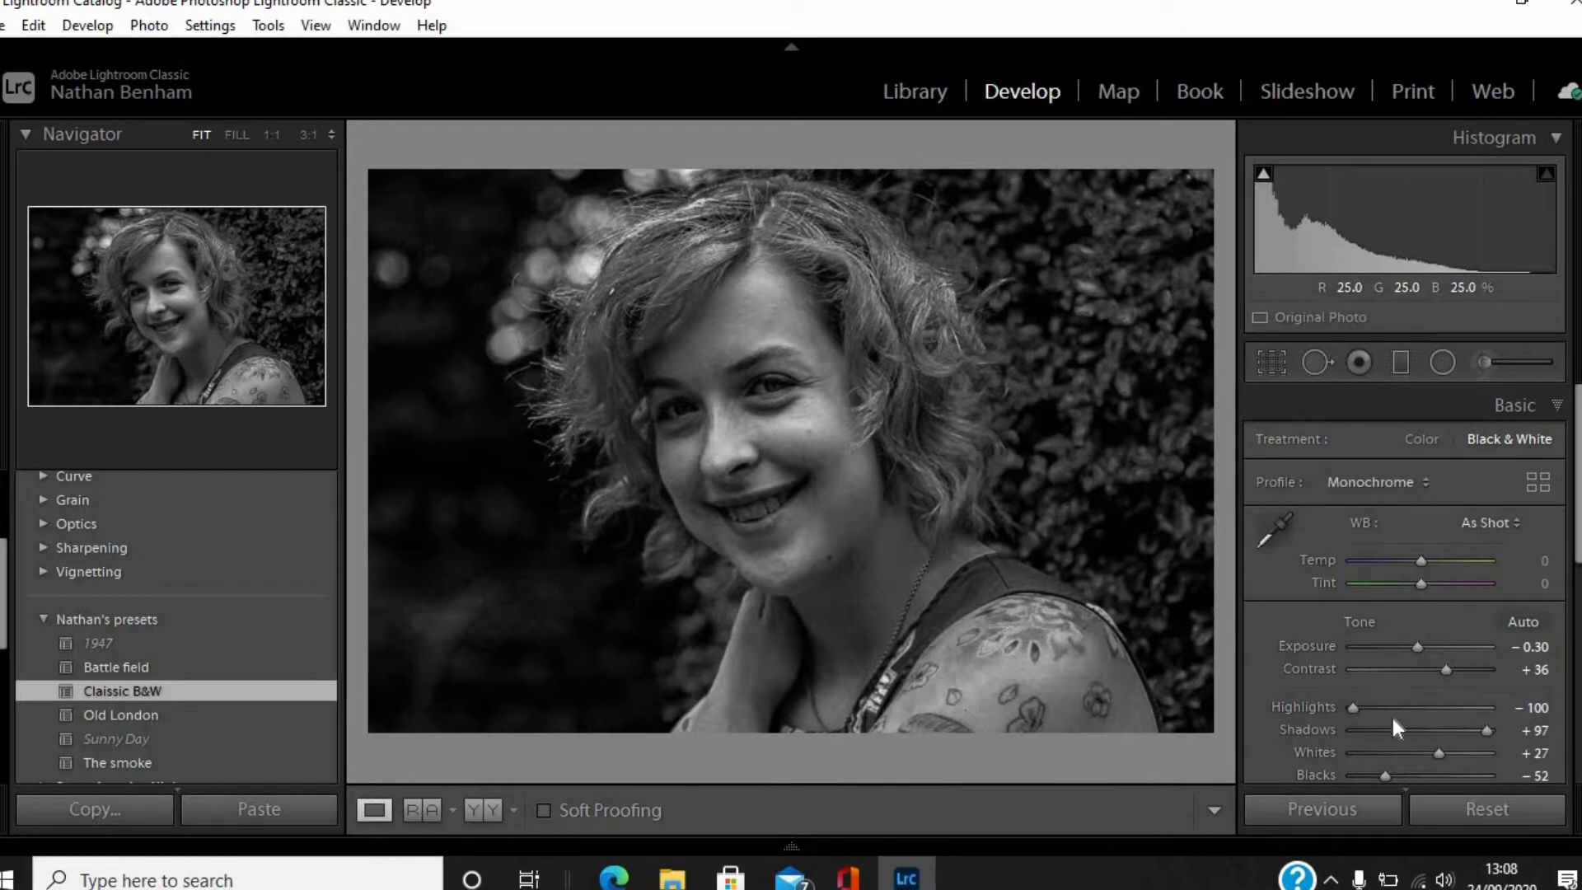
drag(1458, 733, 1453, 733)
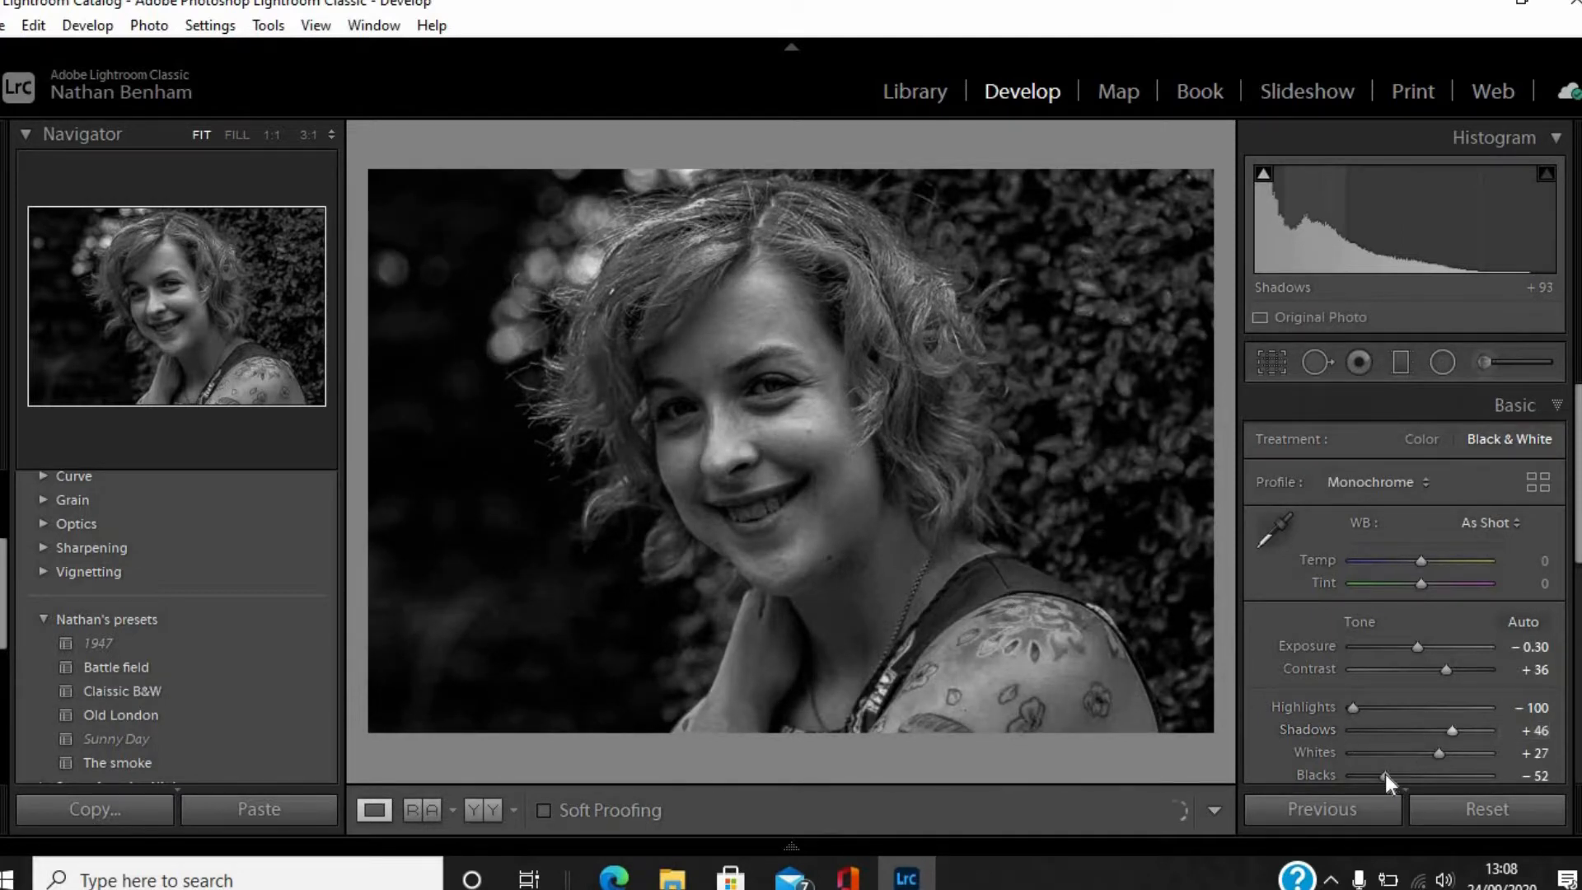
click(1427, 776)
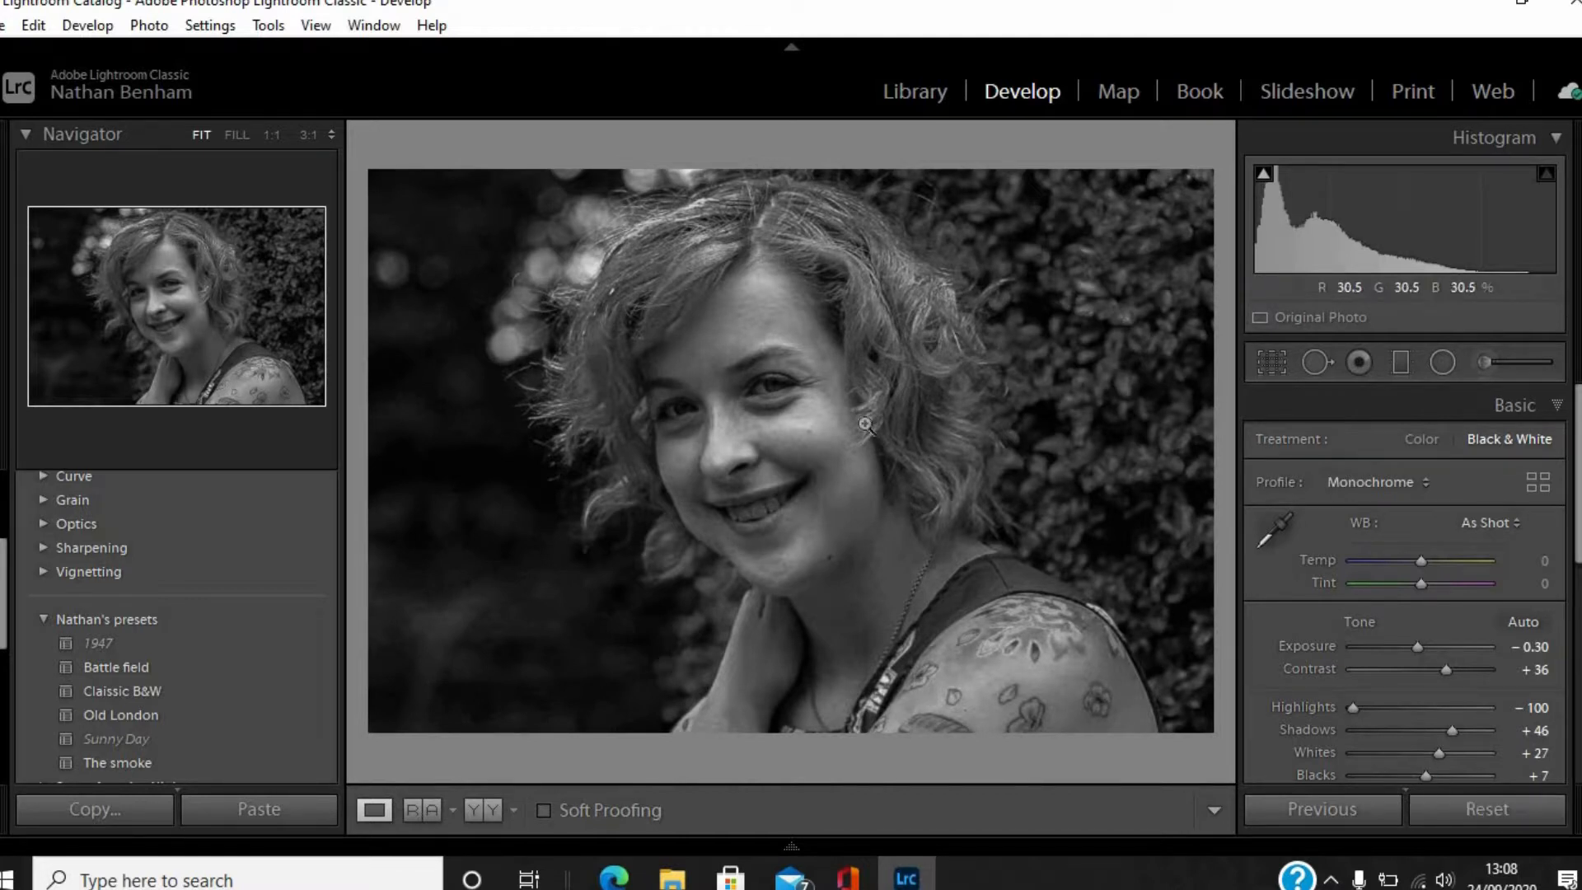
key(ctrl+shift+r)
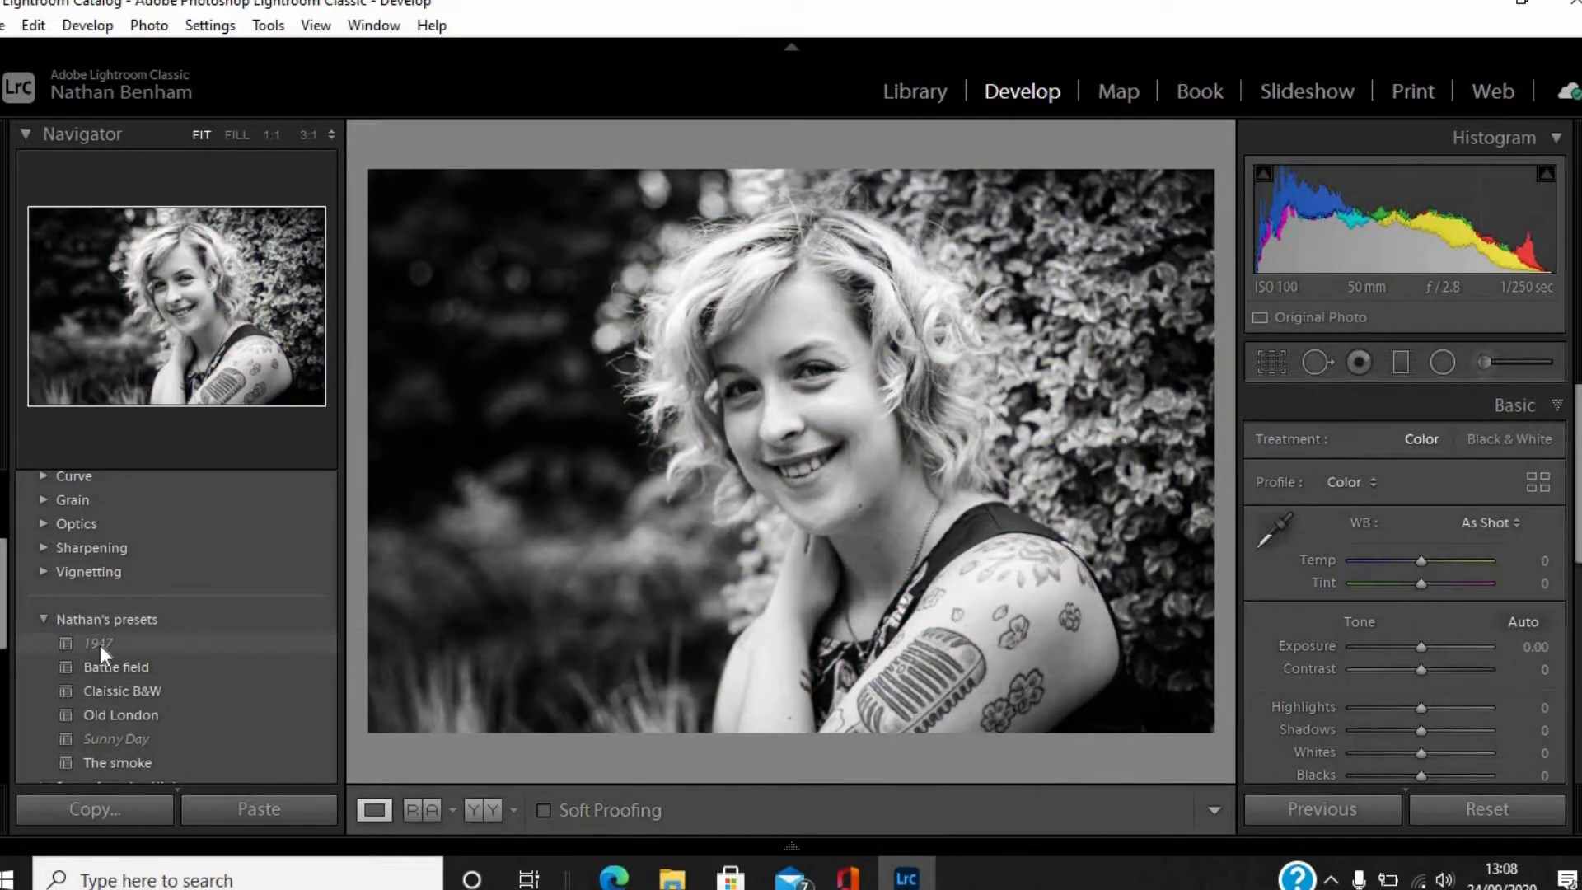
Apply the 1947 preset to the portrait and set its post-crop vignette to Amount -89 and Feather 73.
click(100, 645)
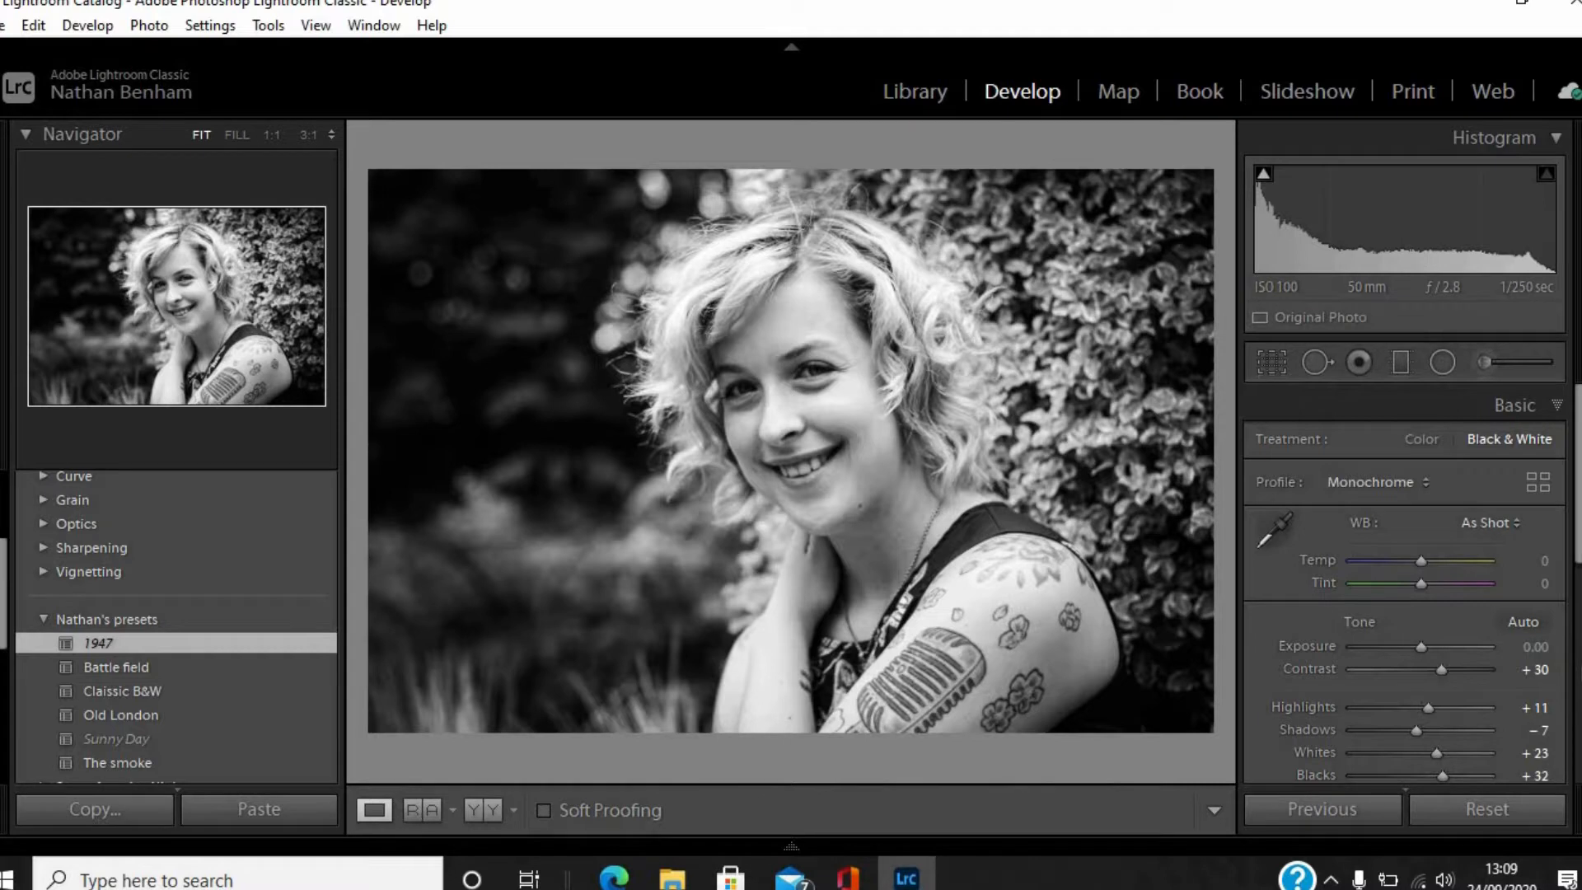
scroll(1565, 593, down, 10)
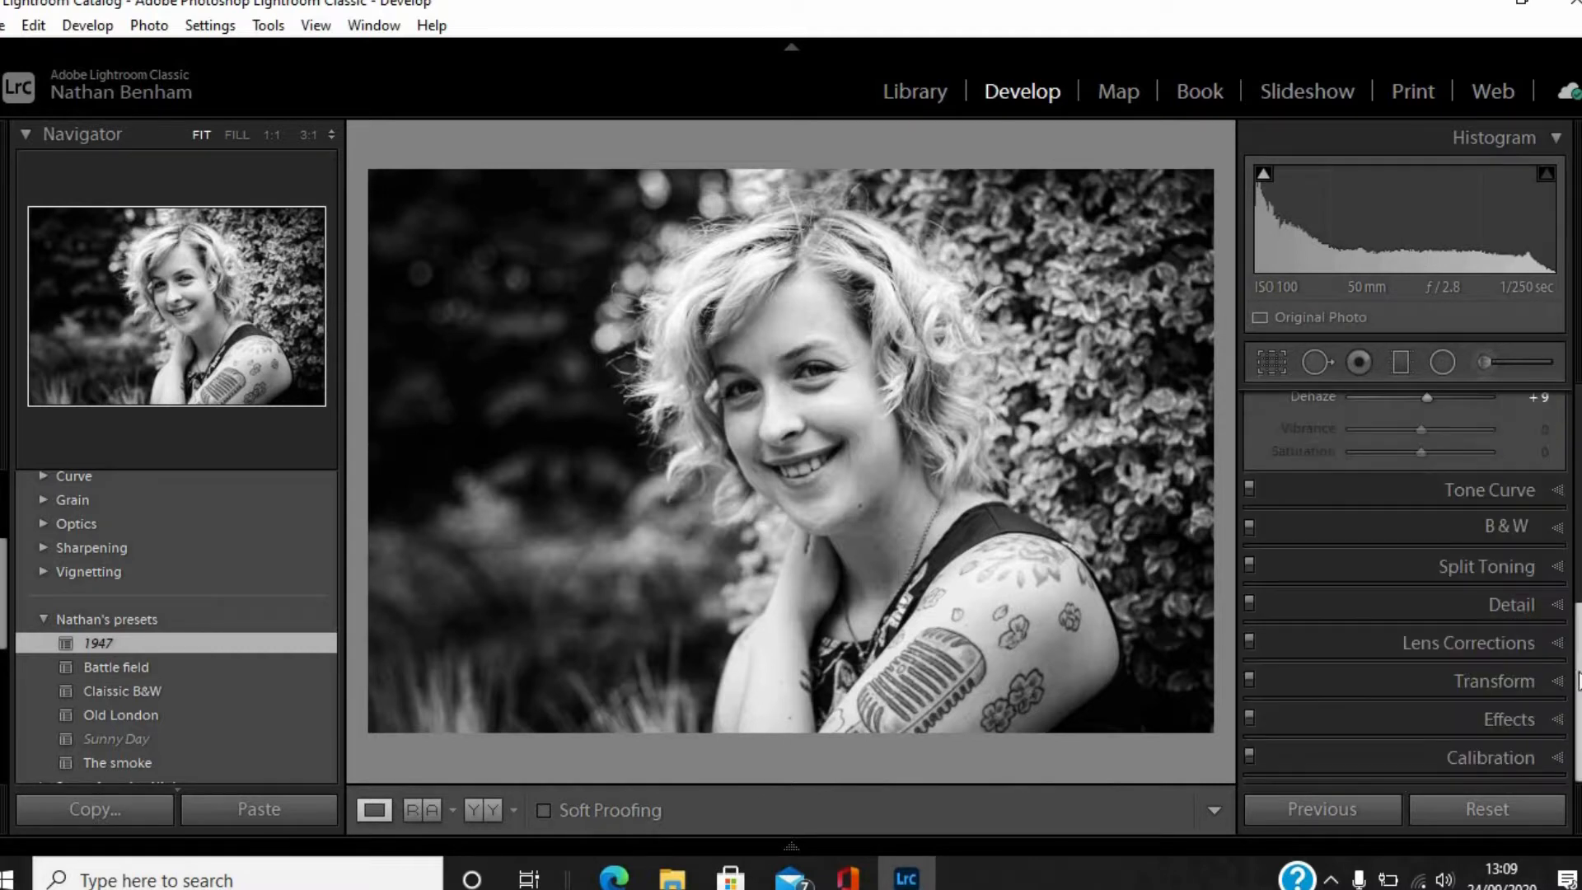
click(1559, 722)
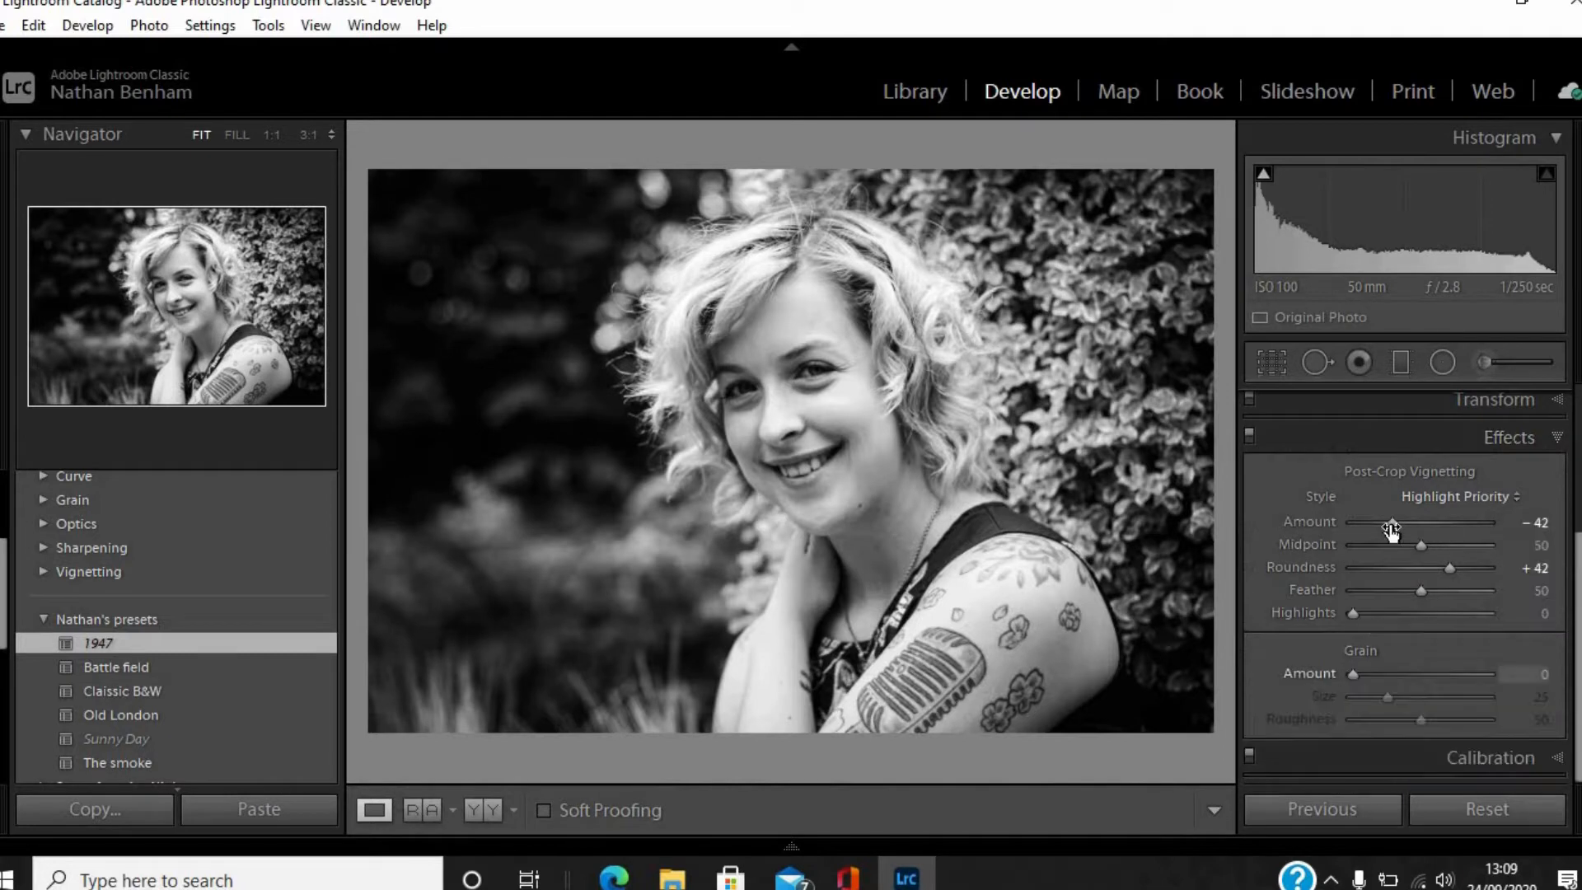
drag(1424, 522, 1361, 525)
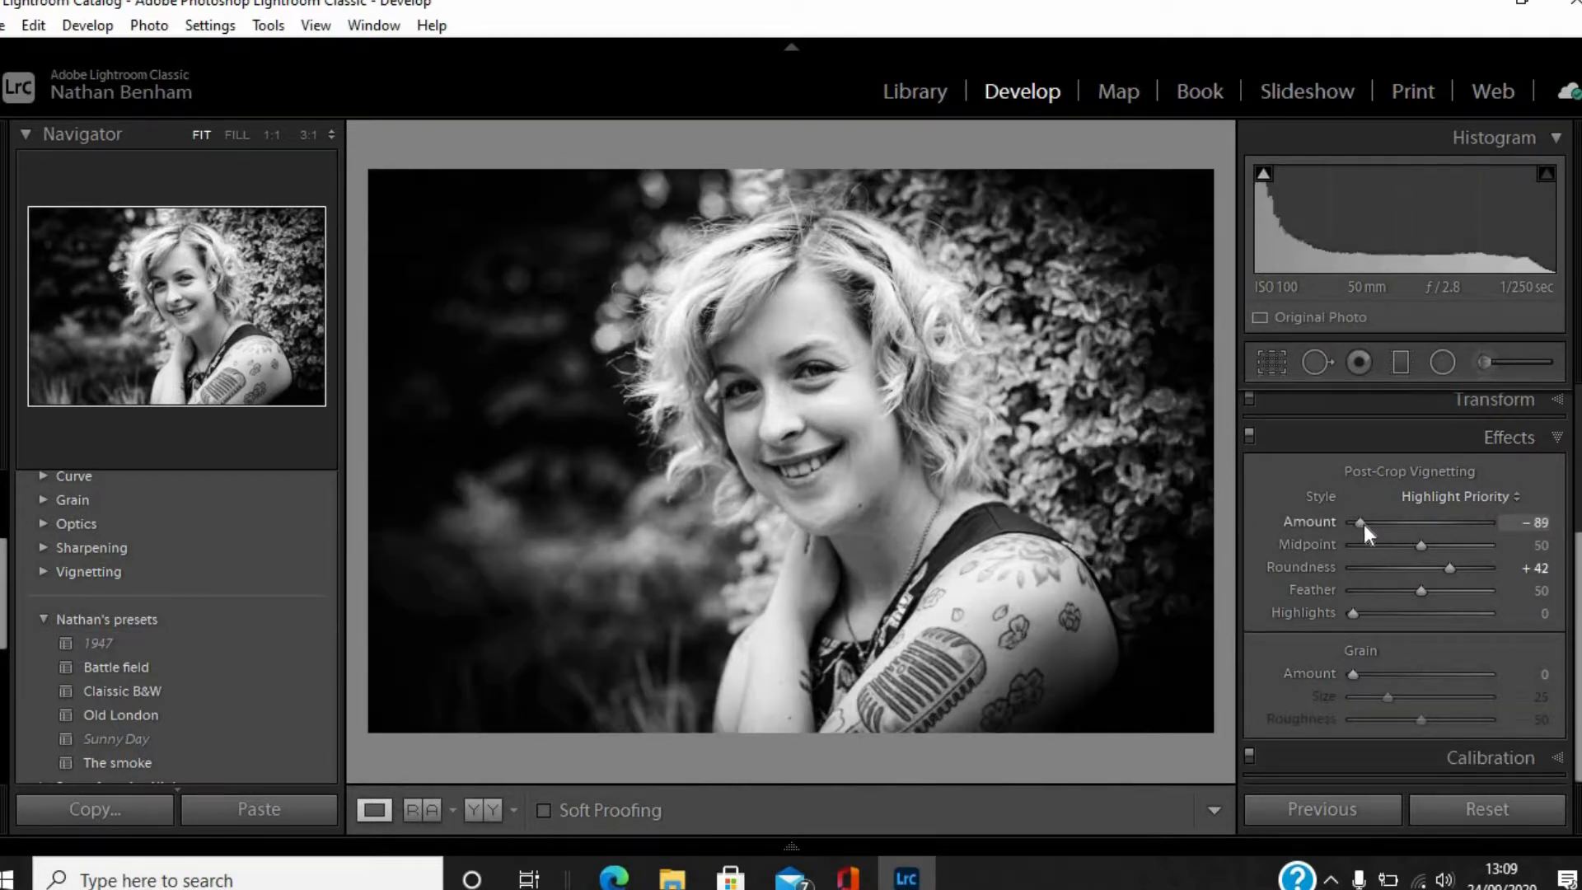
click(1455, 590)
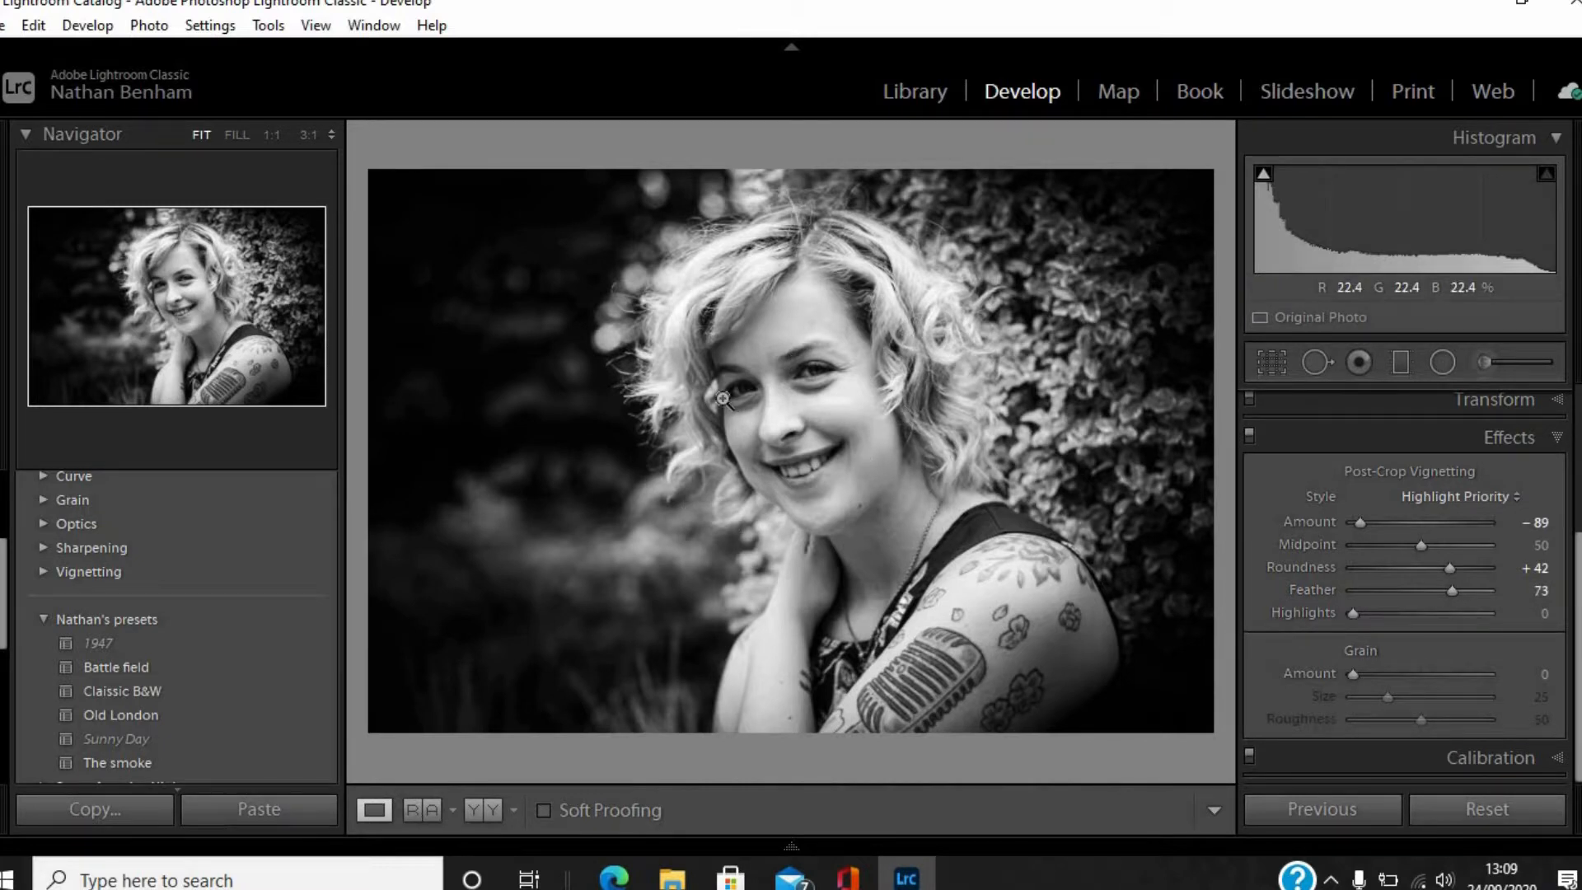
Compare the edited portrait with its unedited before version.
key(backslash)
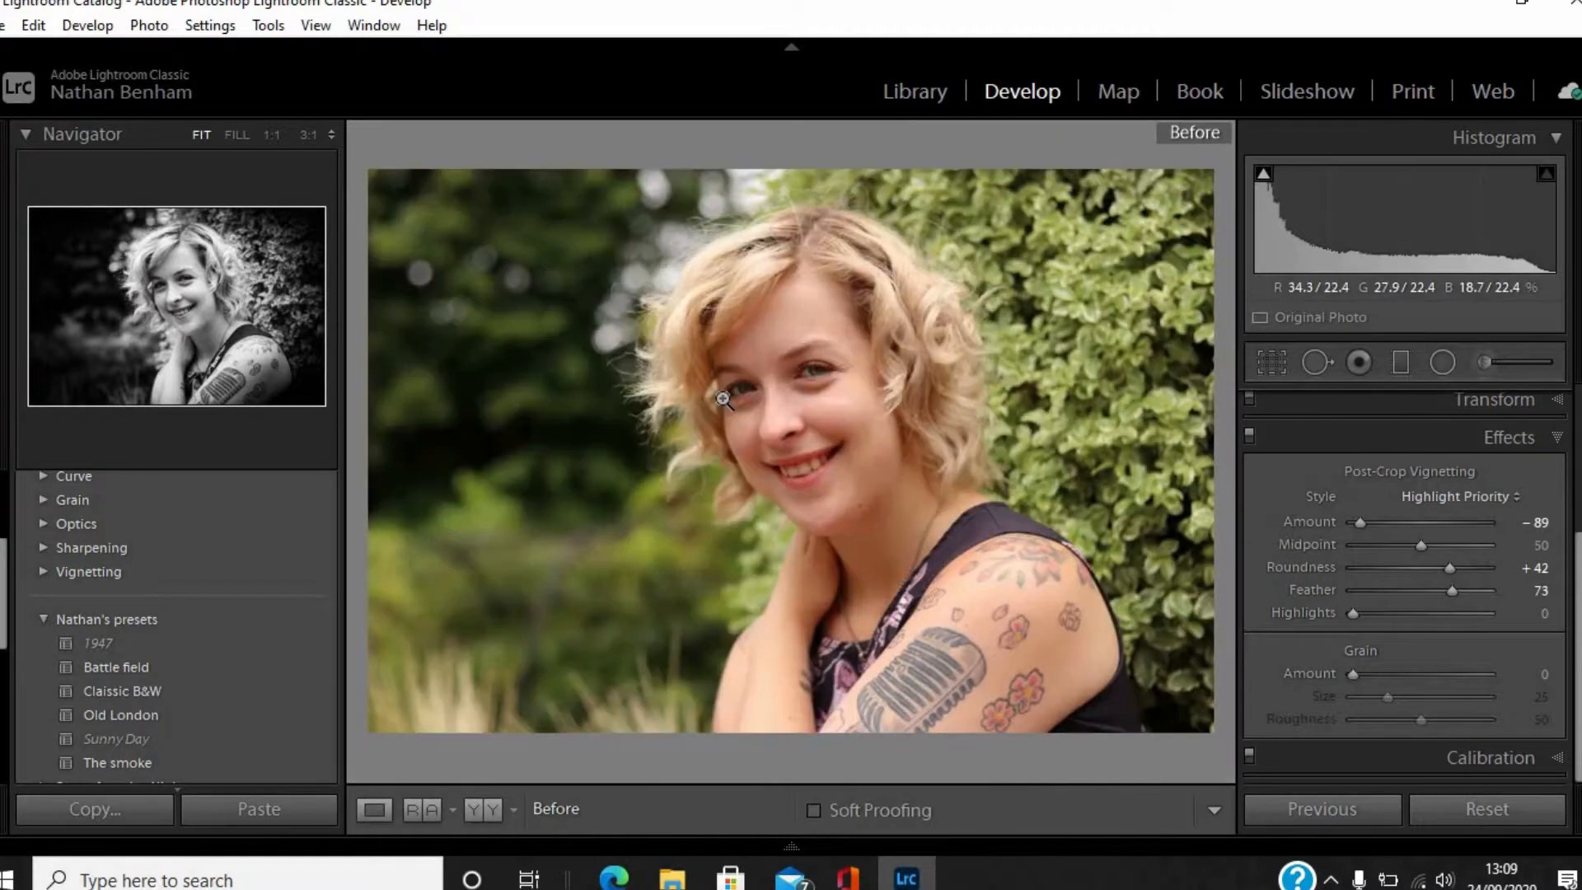
key(backslash)
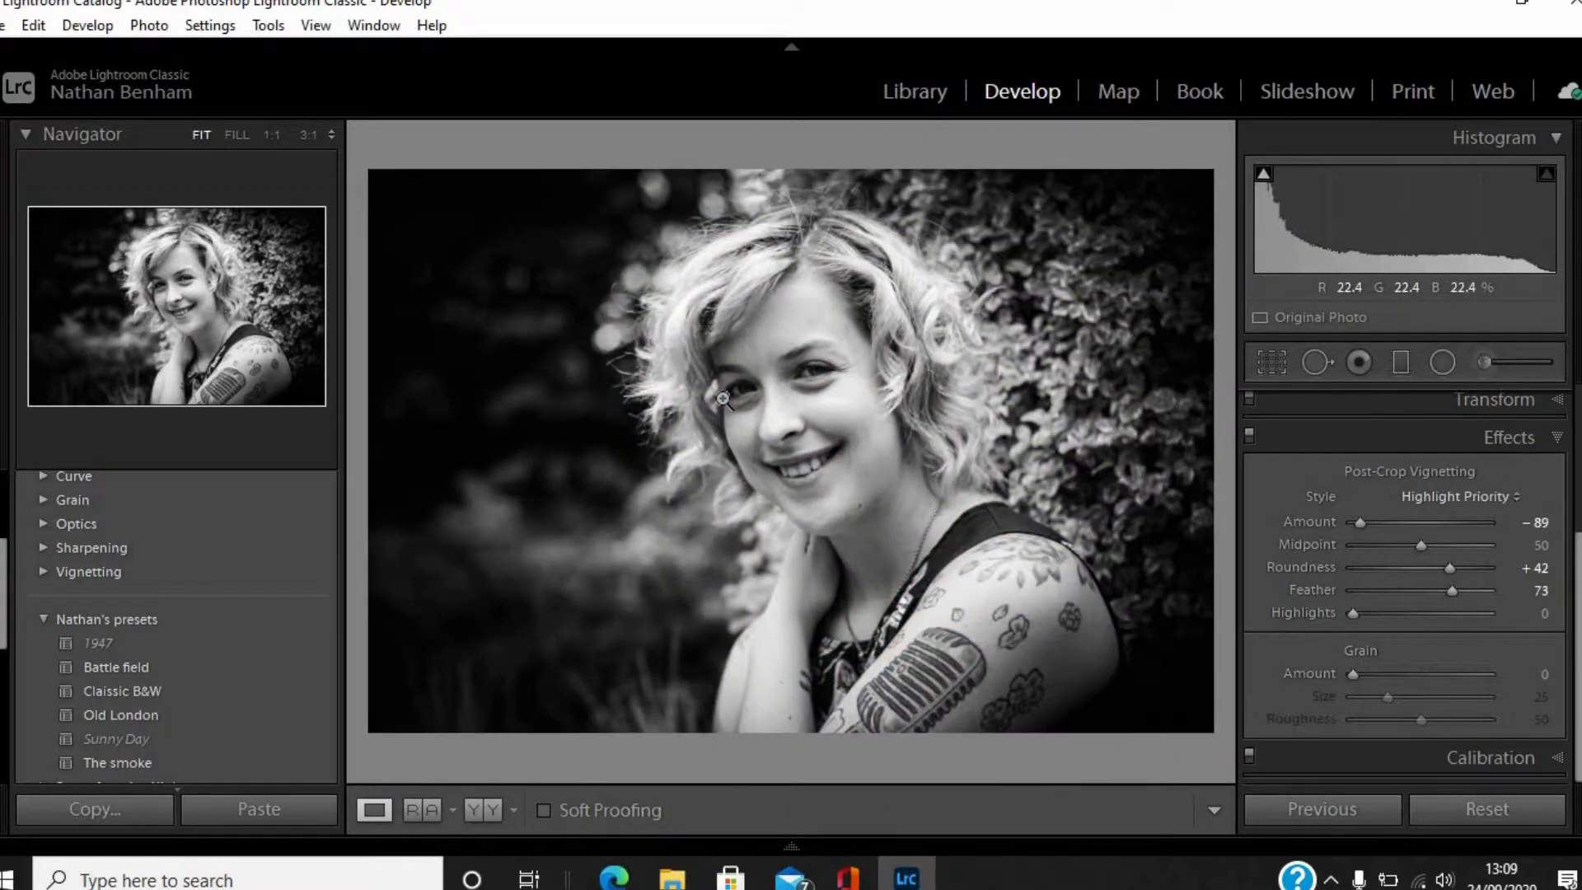
key(backslash)
key(backslash)
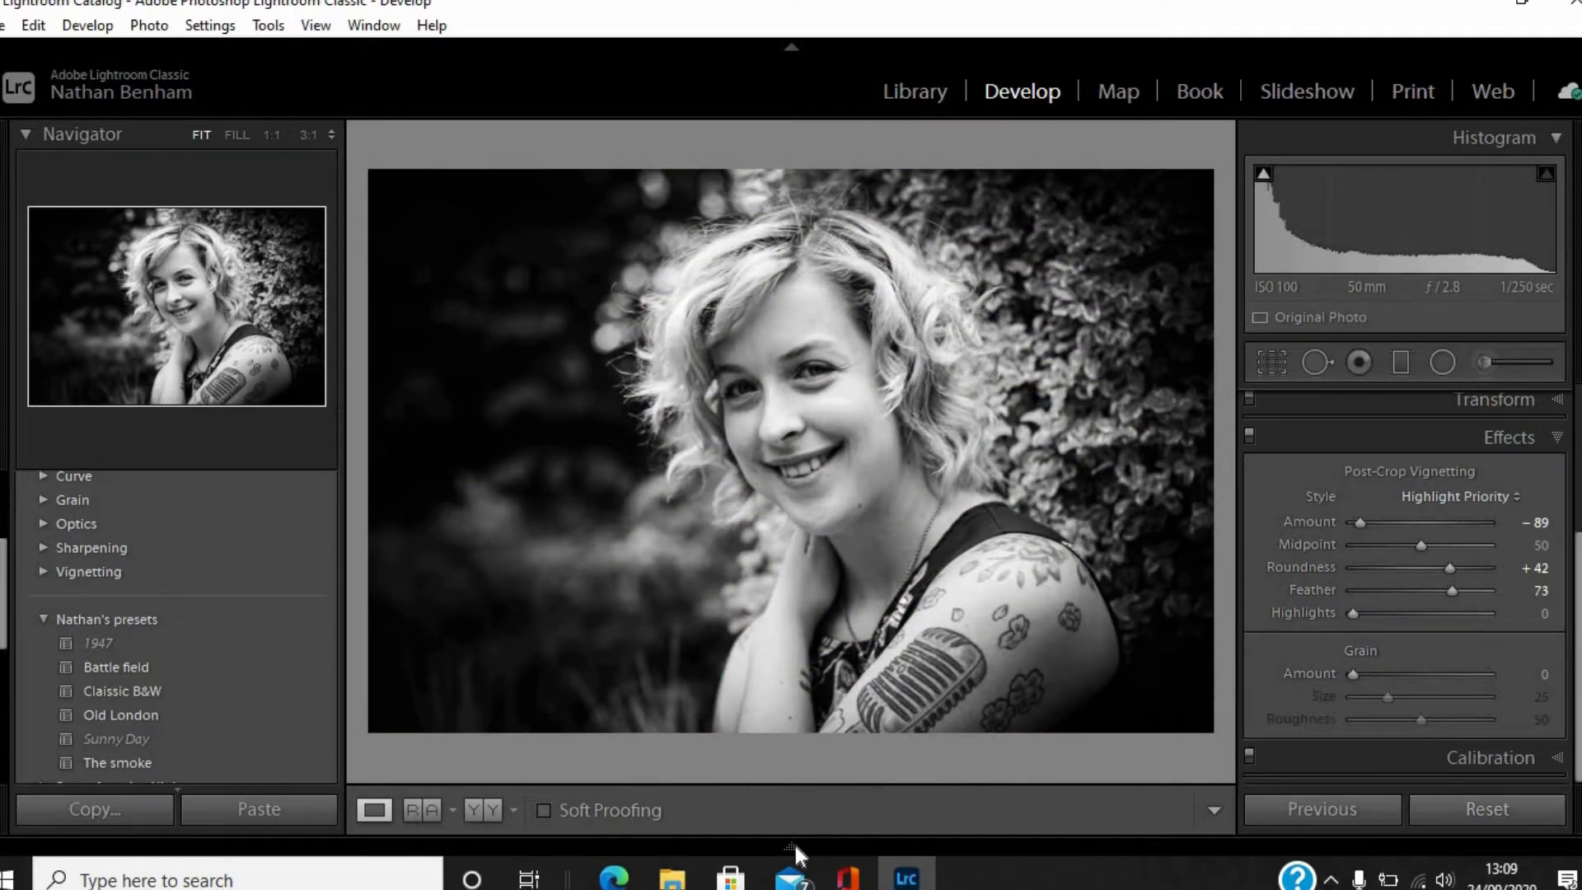
Switch to the Tower Bridge photo for editing and apply the Old London preset to it.
mouse_move(794, 847)
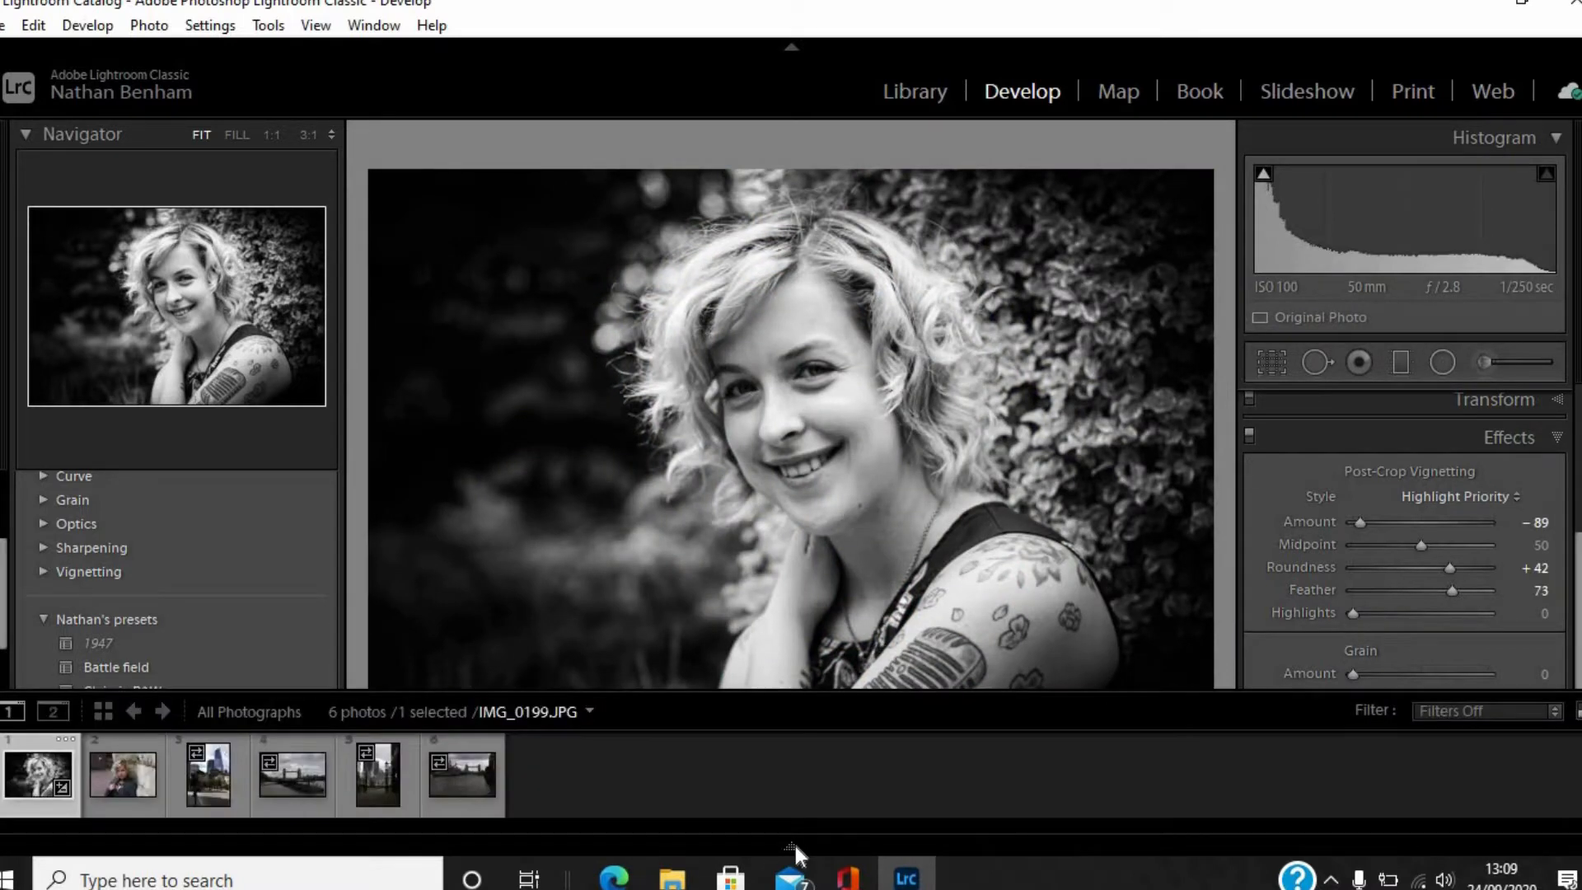
click(289, 776)
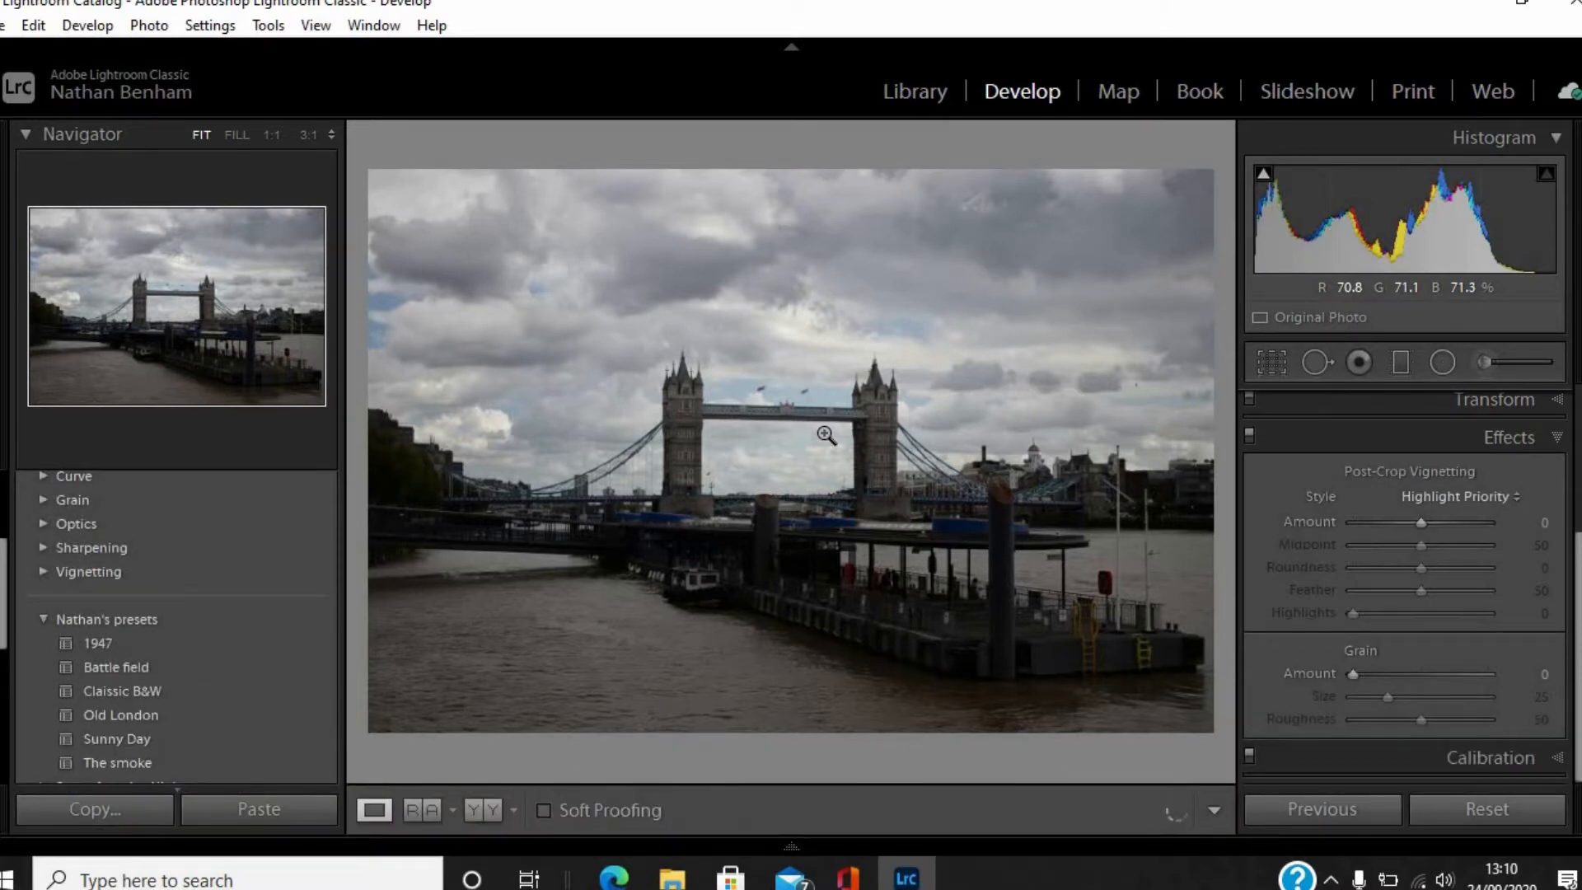
click(117, 715)
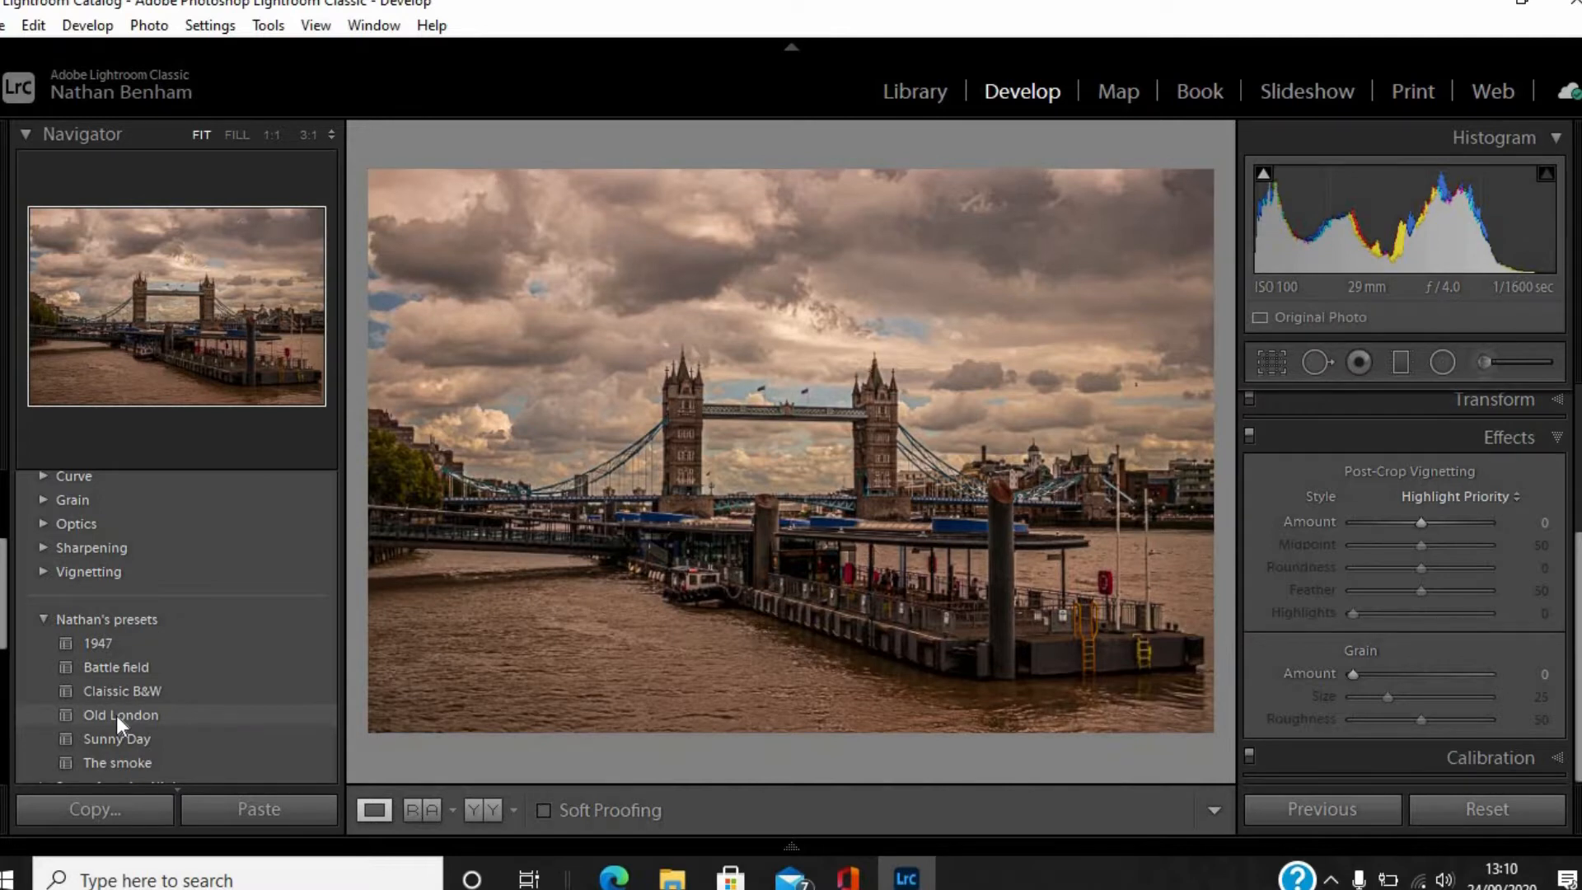
click(117, 715)
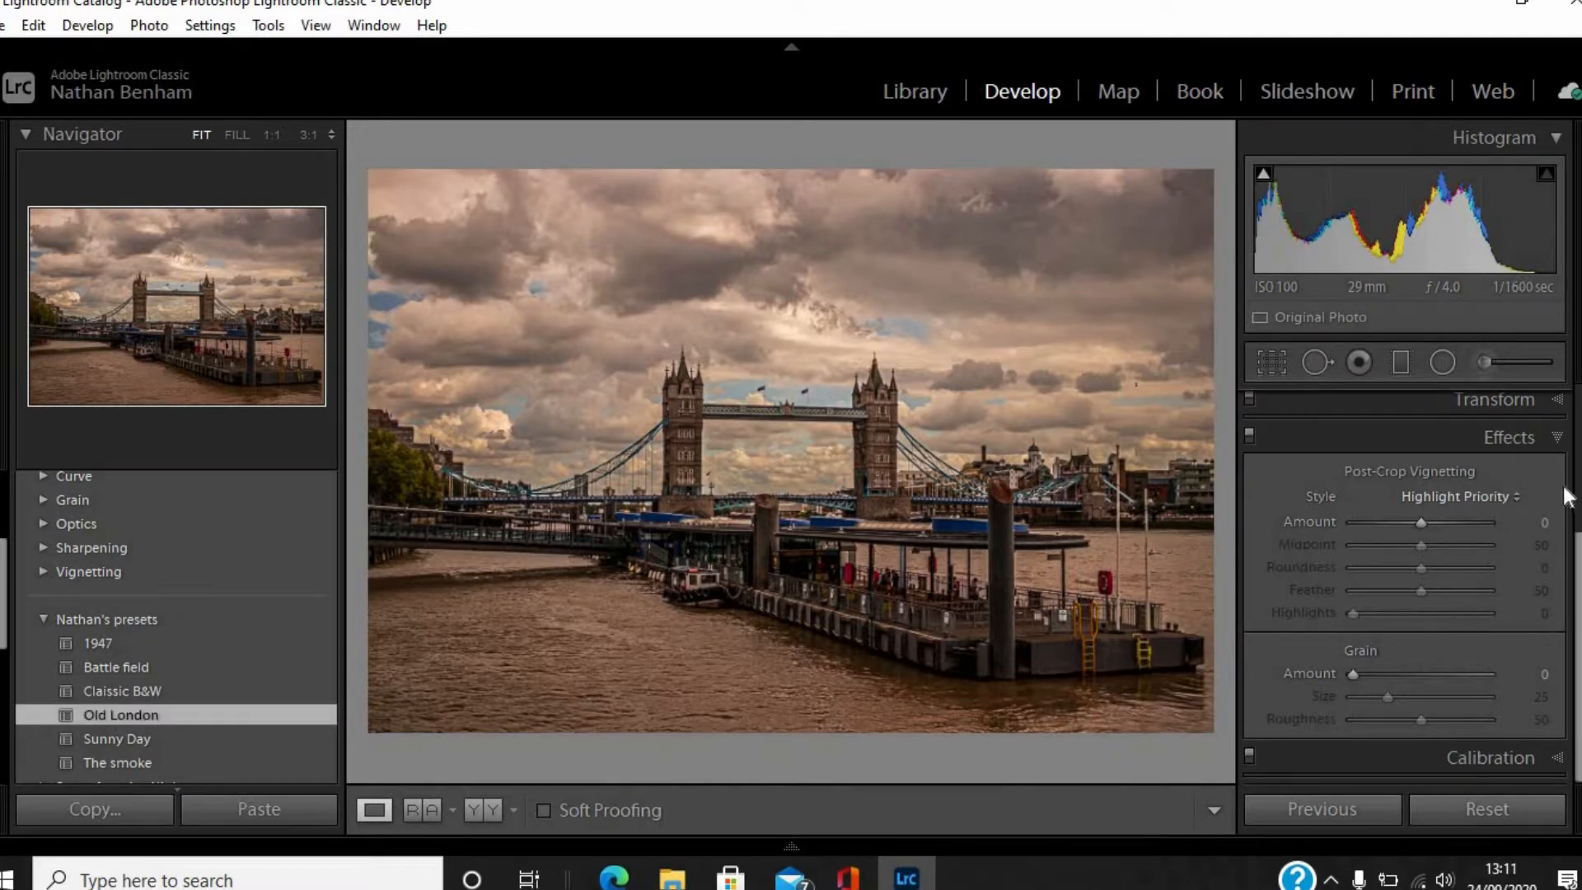
drag(1580, 562, 1567, 412)
click(1514, 405)
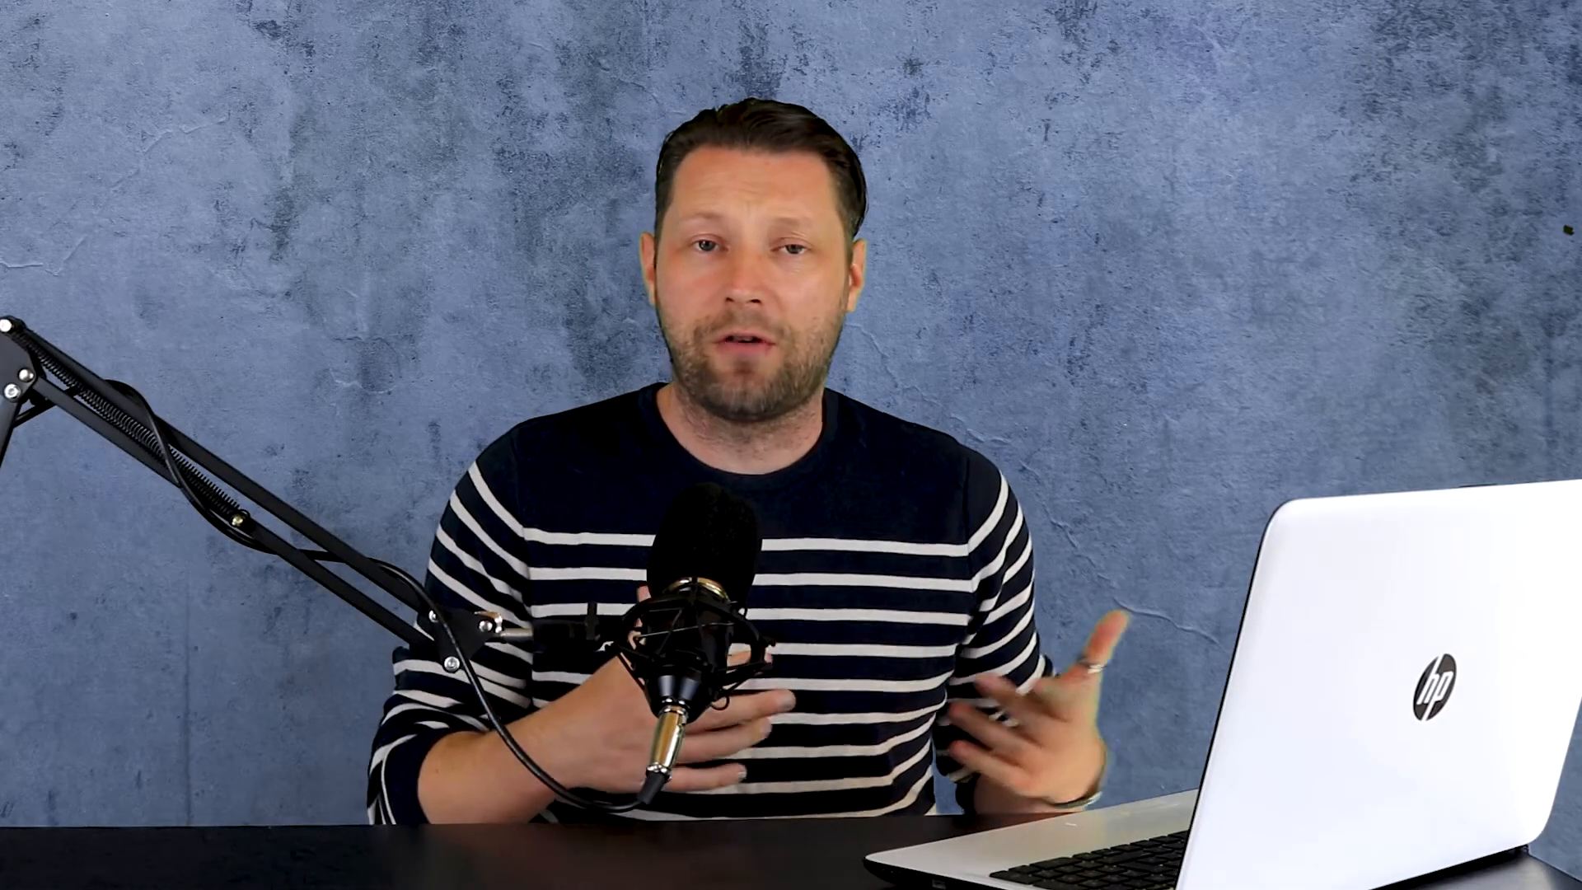
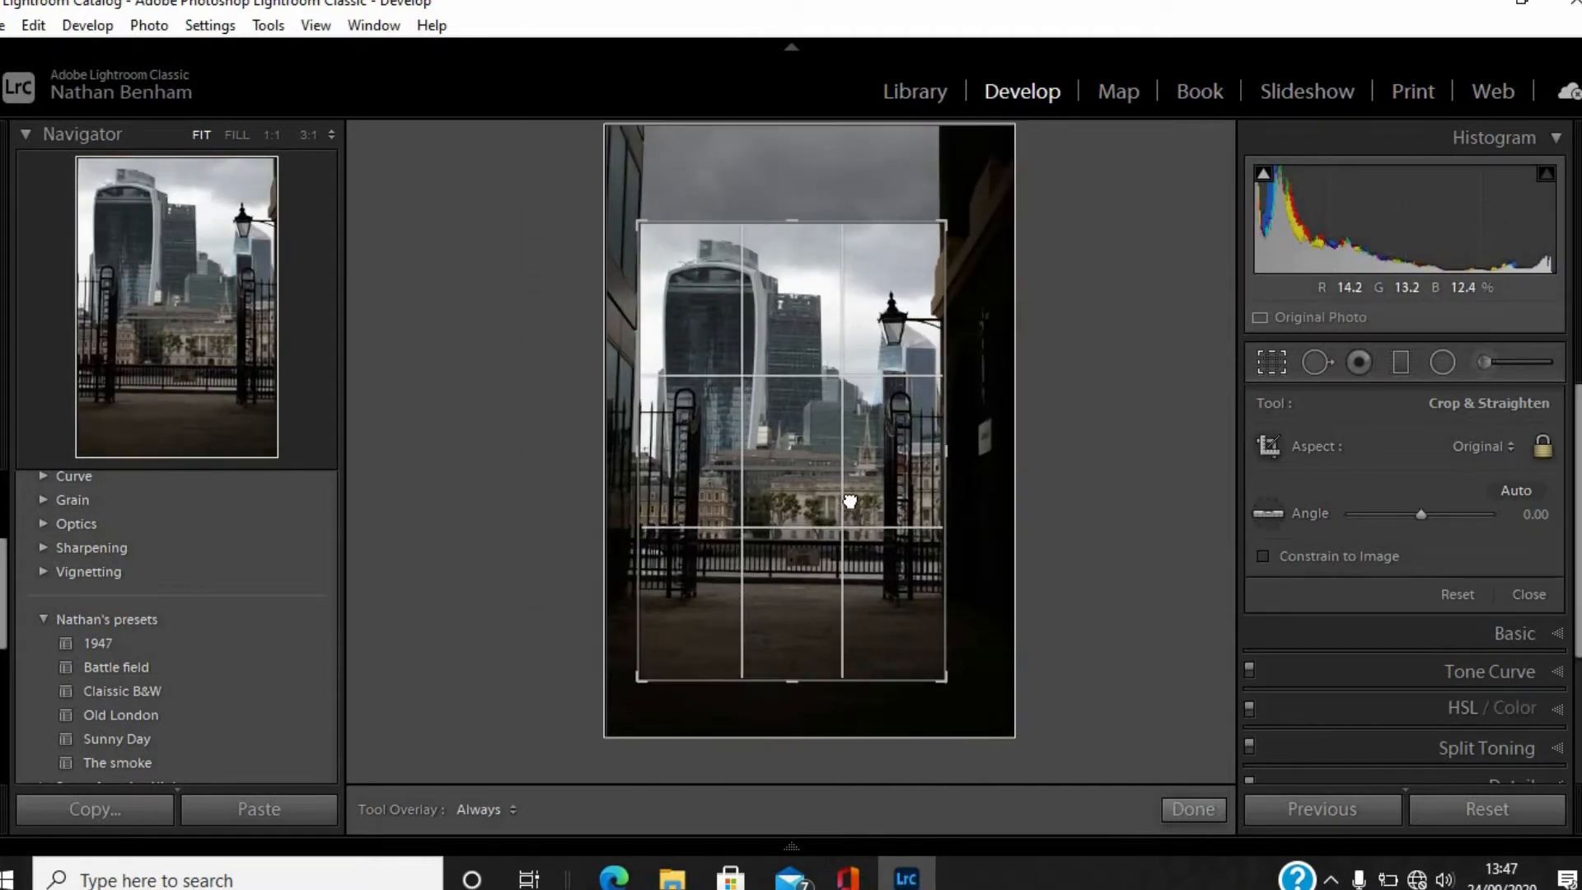
Straighten the cropped city skyline photo to an angle of -1.30 and apply the crop.
drag(784, 184, 781, 189)
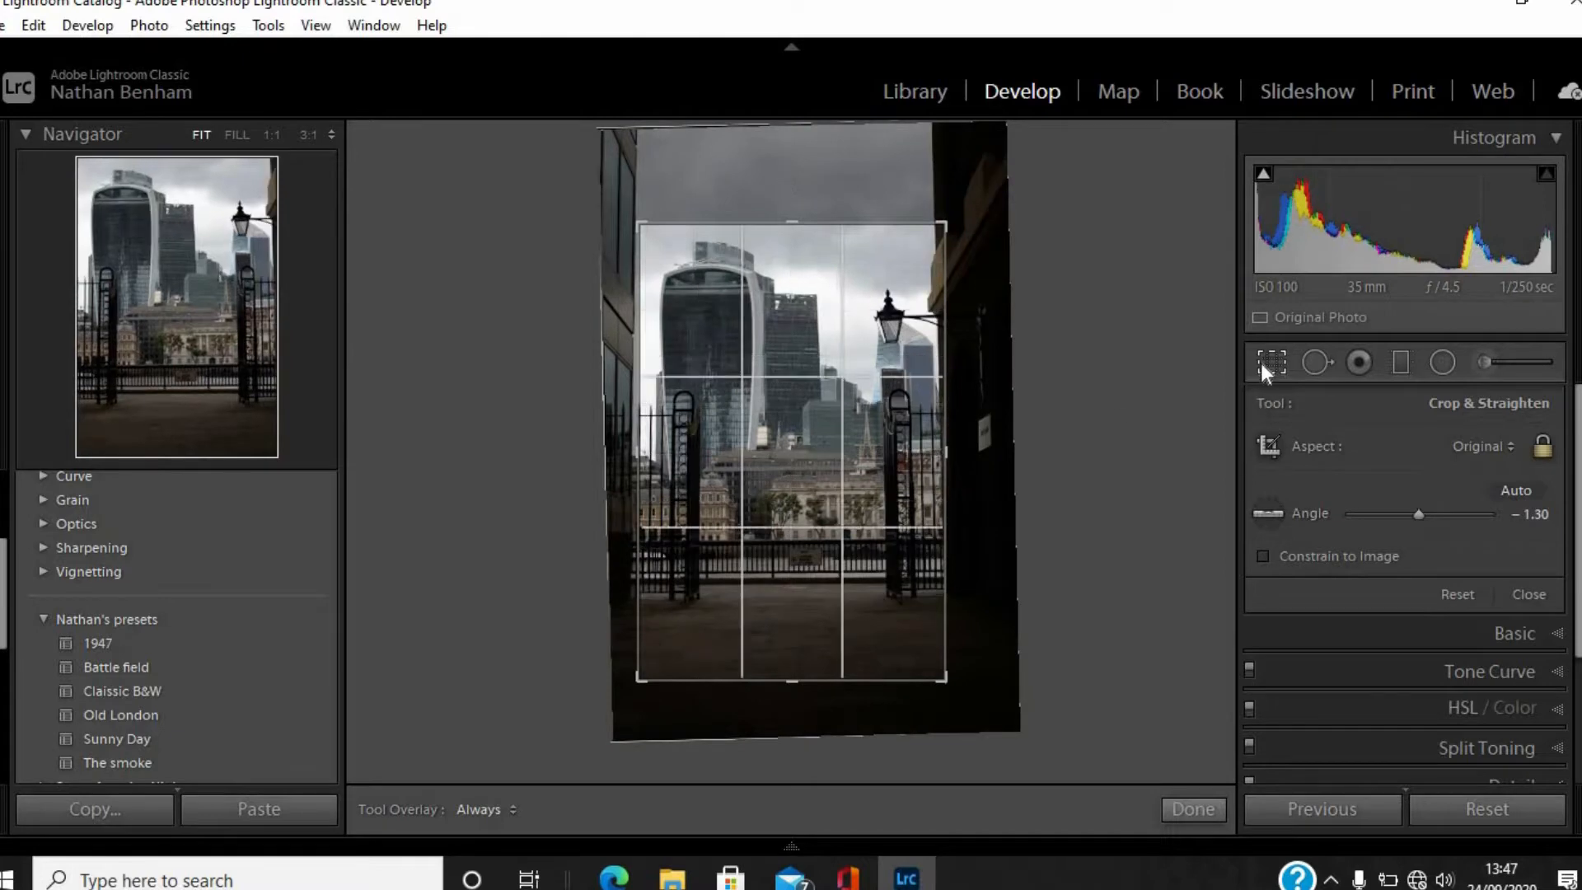
click(1269, 362)
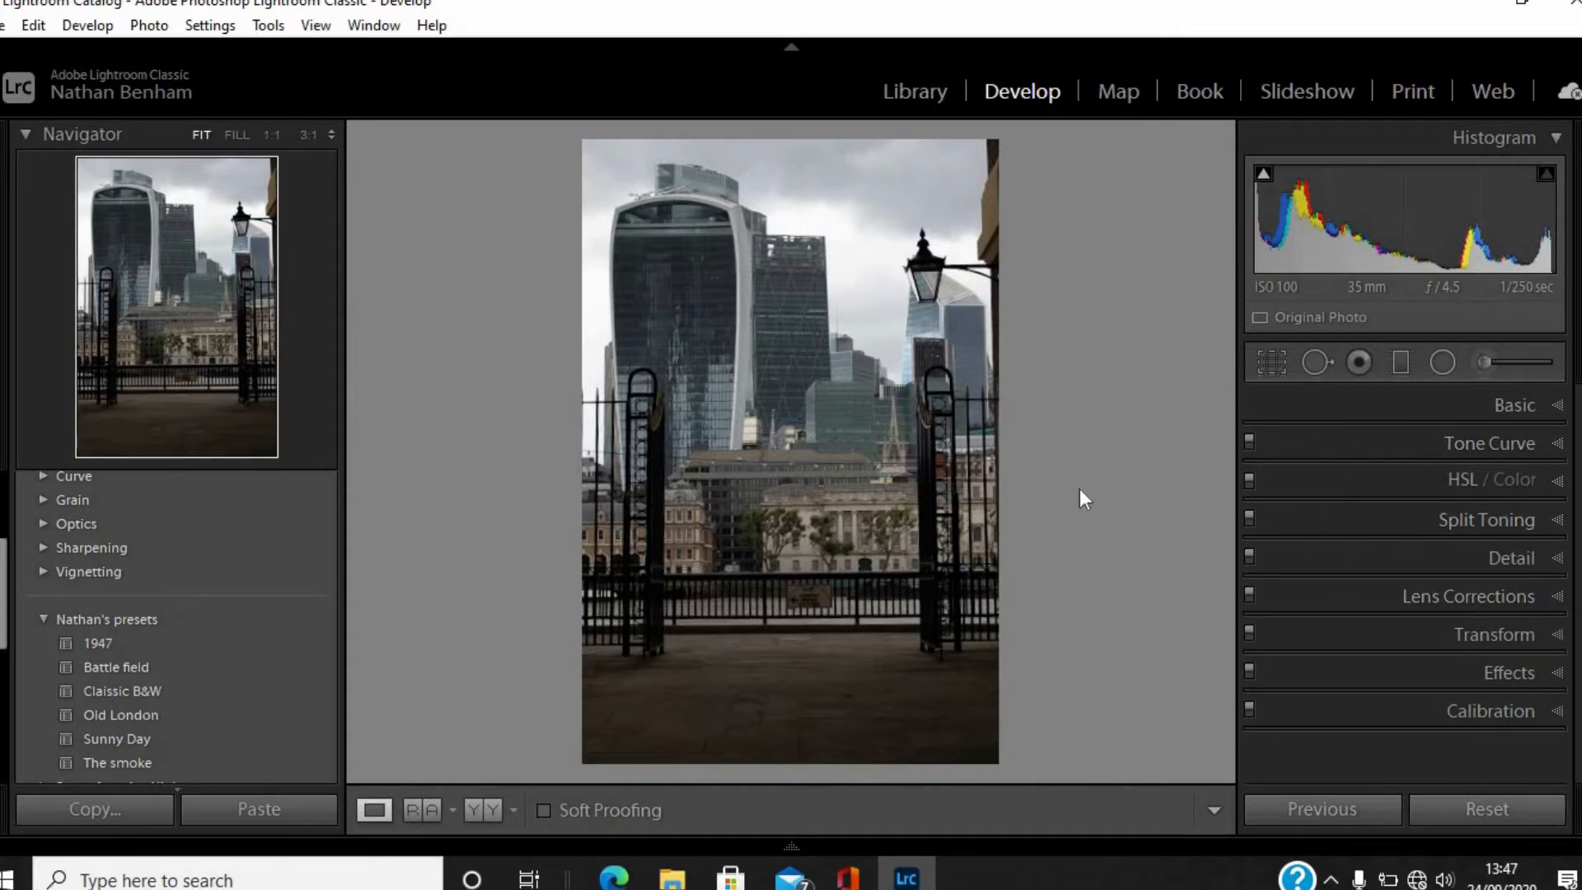
Set the skyline photo's Contrast to +35, Highlights -58, Shadows -26, Whites +26 and Blacks +23, and raise Texture slightly.
click(1556, 406)
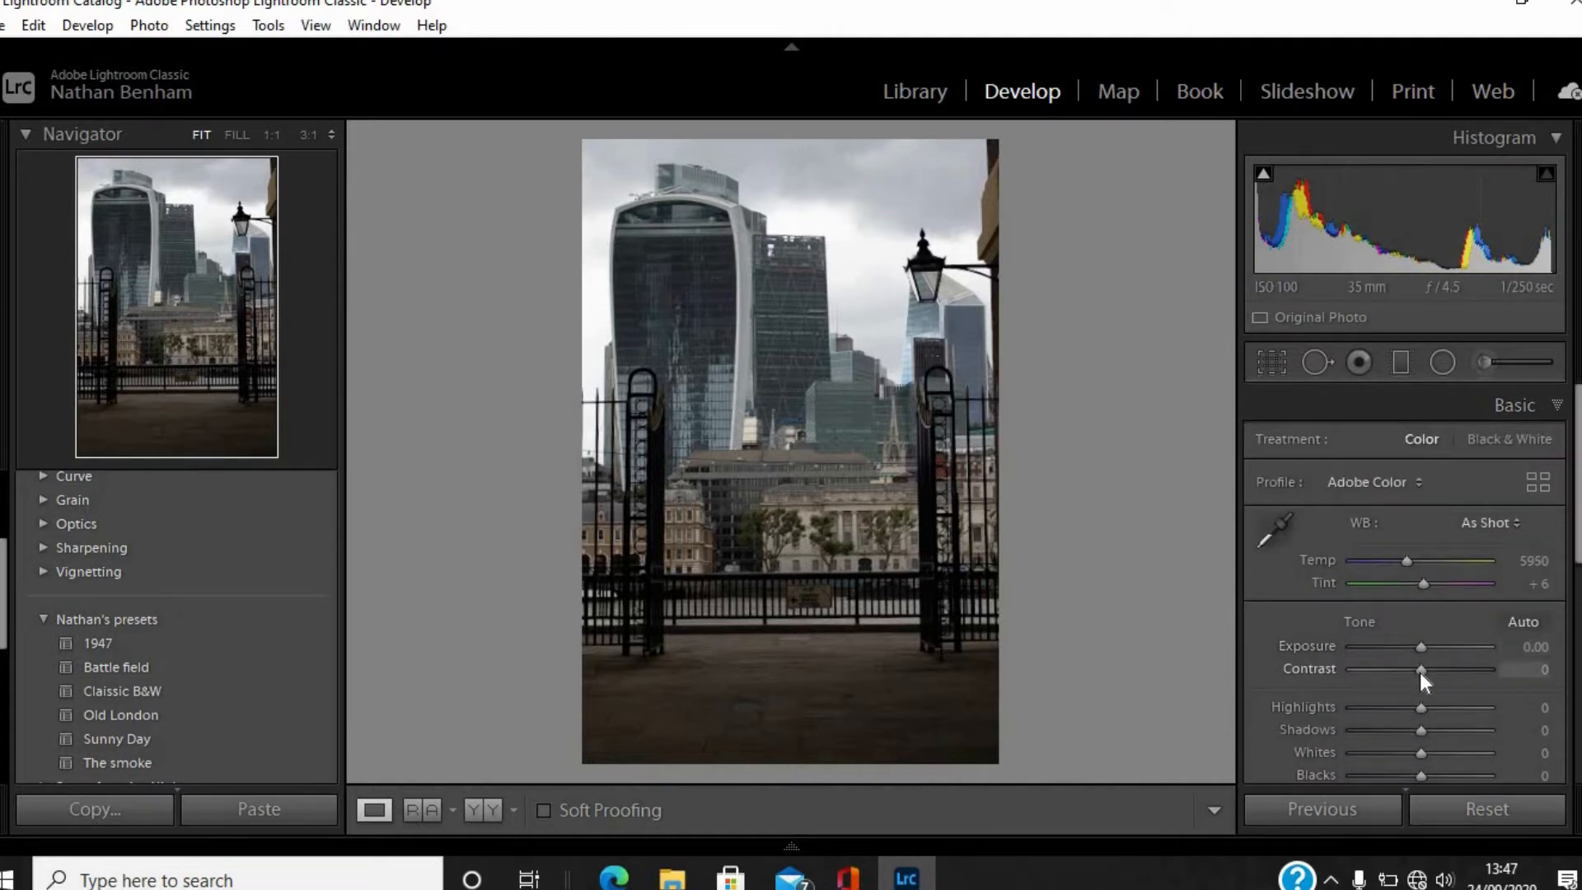
drag(1430, 673, 1443, 673)
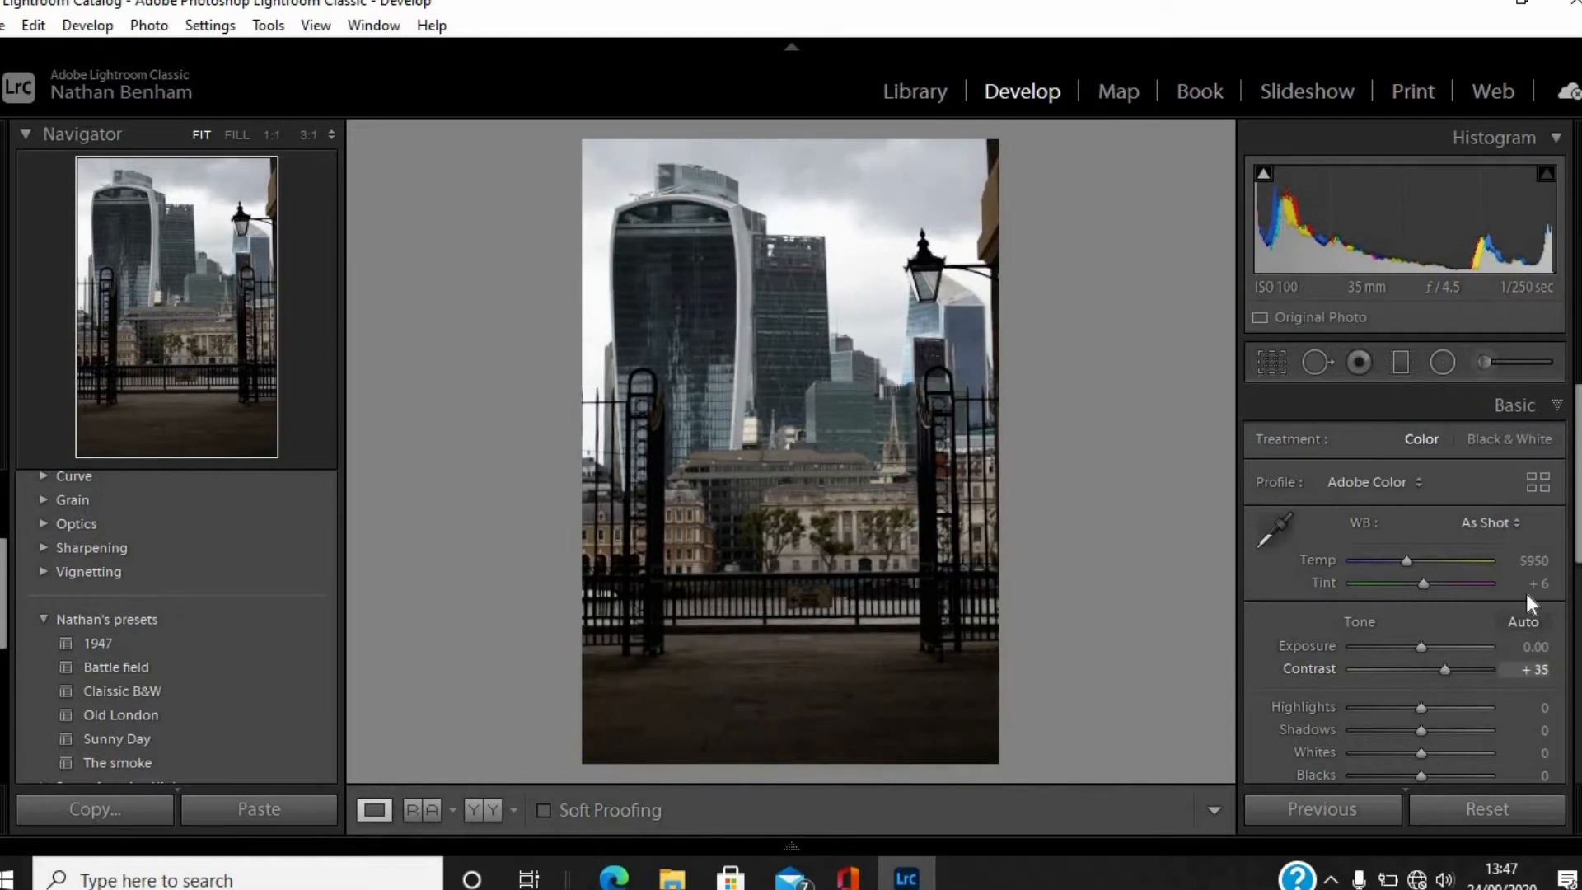
scroll(1460, 469, down, 5)
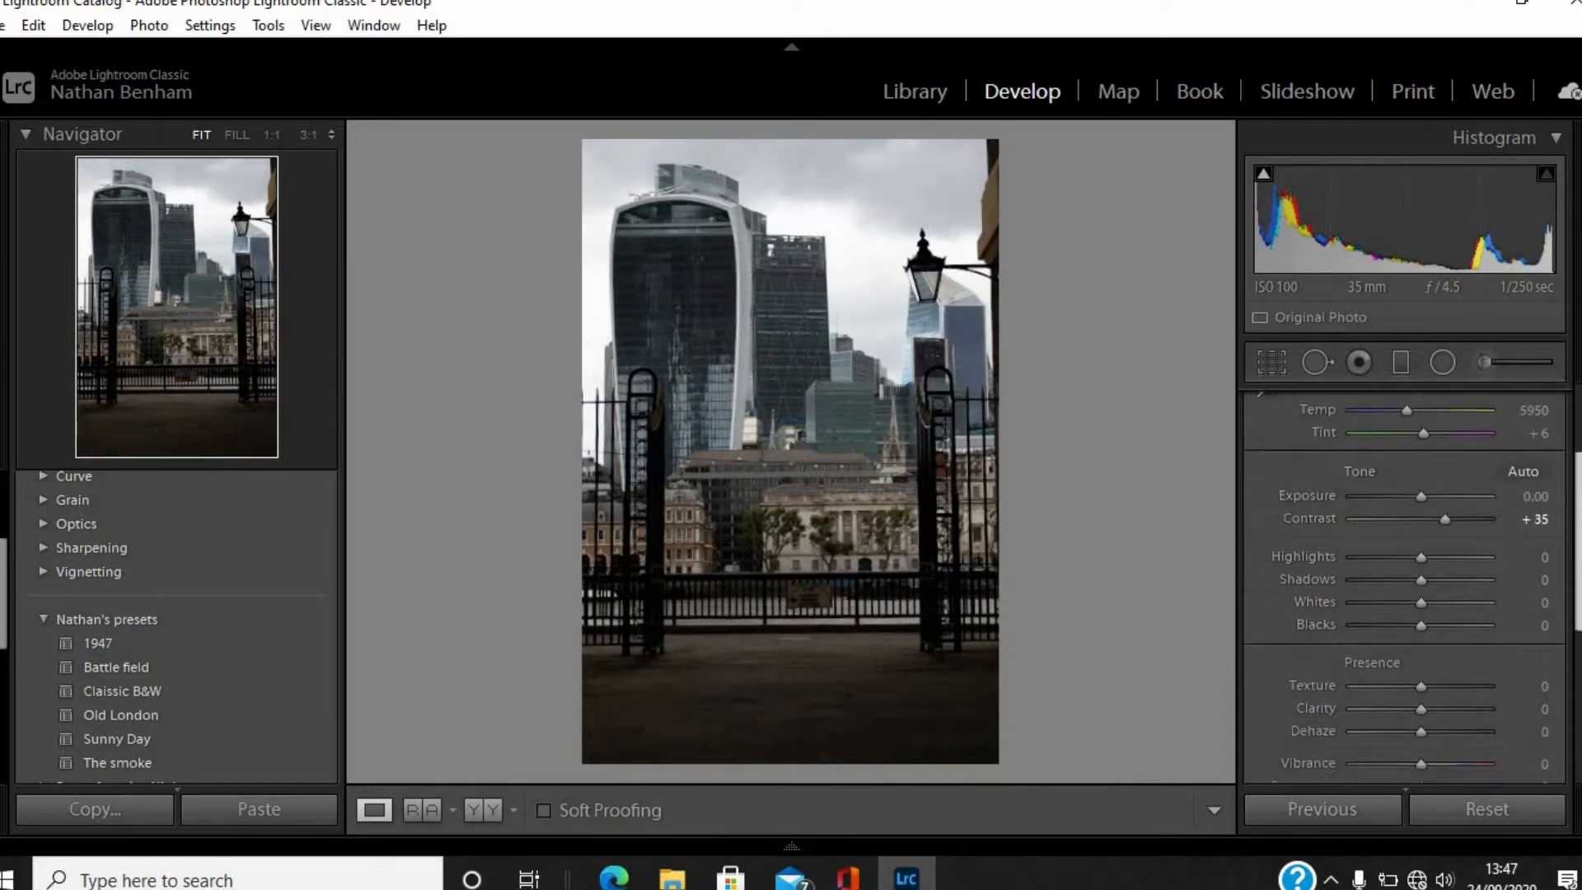
drag(1421, 499, 1435, 566)
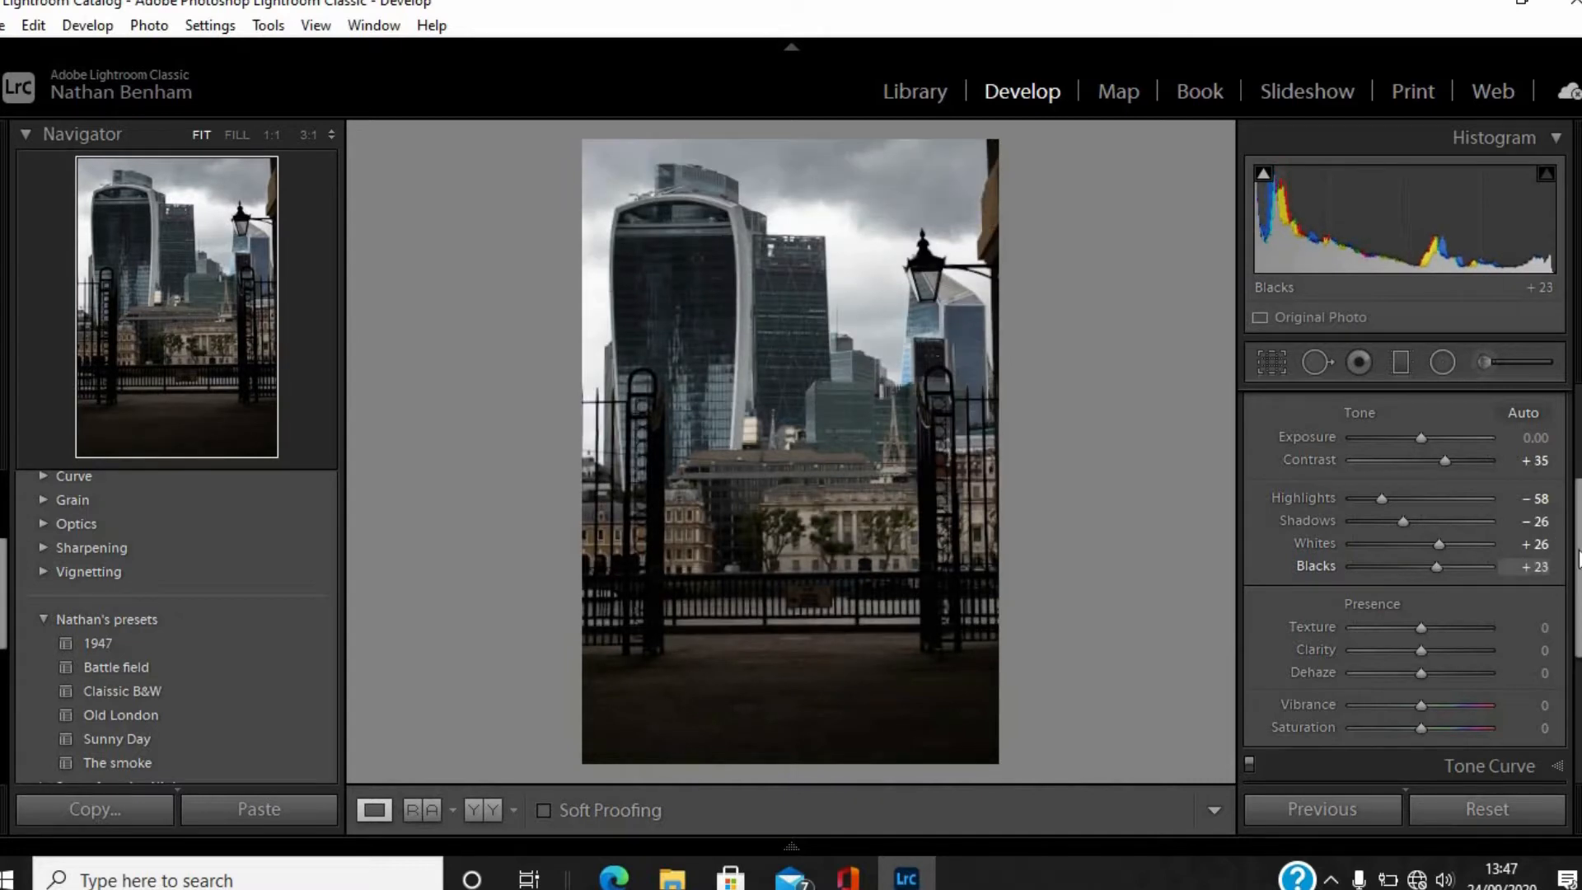
drag(1579, 557, 1578, 599)
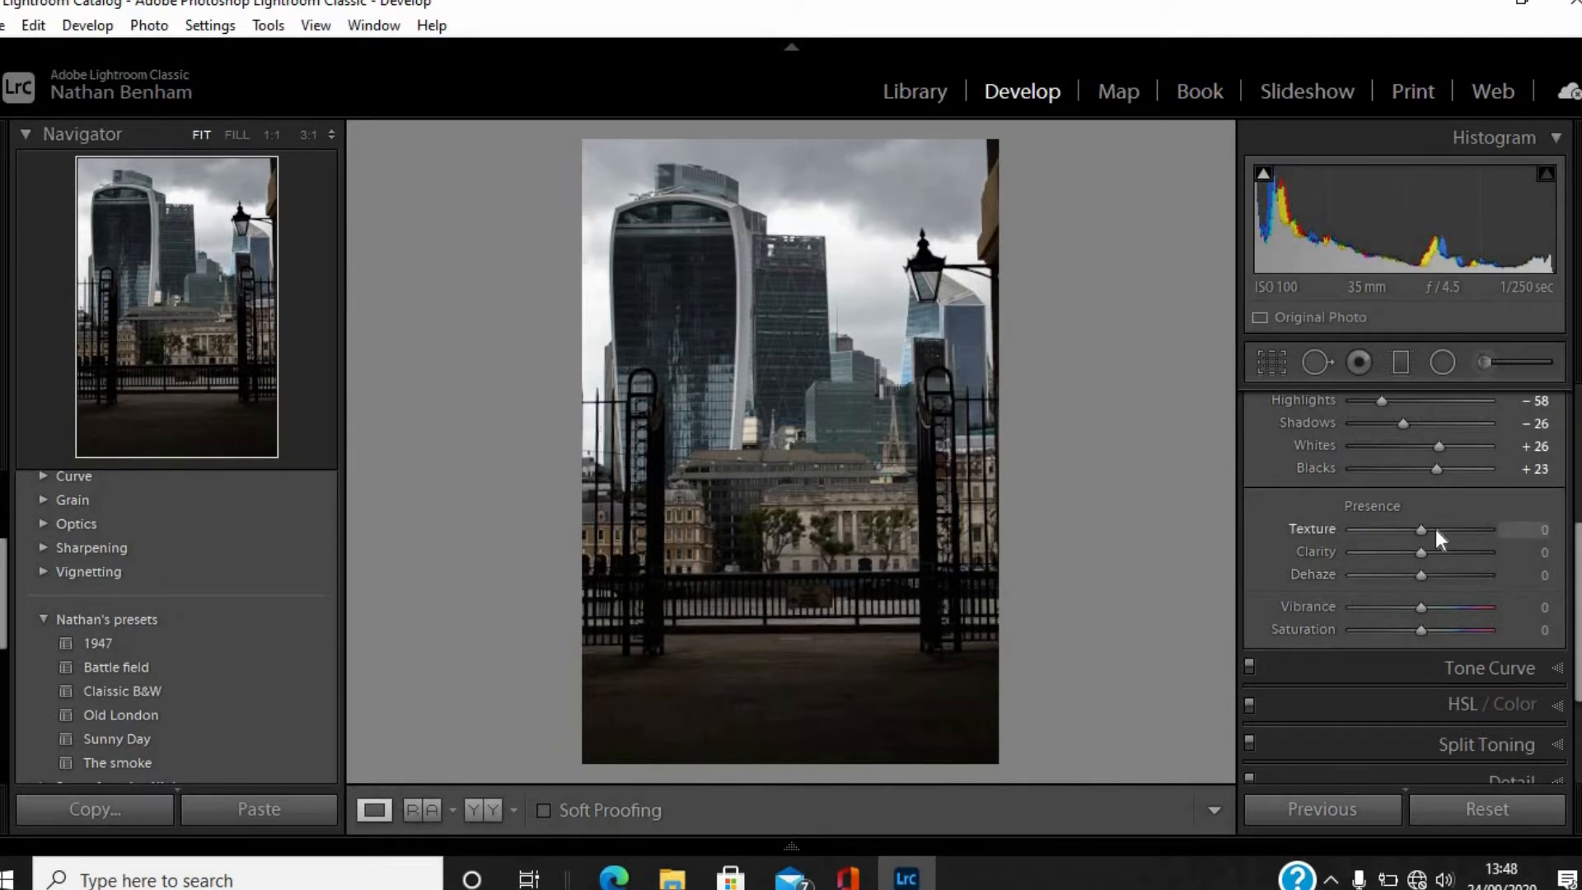
click(1436, 529)
Darken the midtones by pulling the tone curve's middle point down to Input 138, Output 107.
click(1557, 669)
drag(1579, 584, 1578, 458)
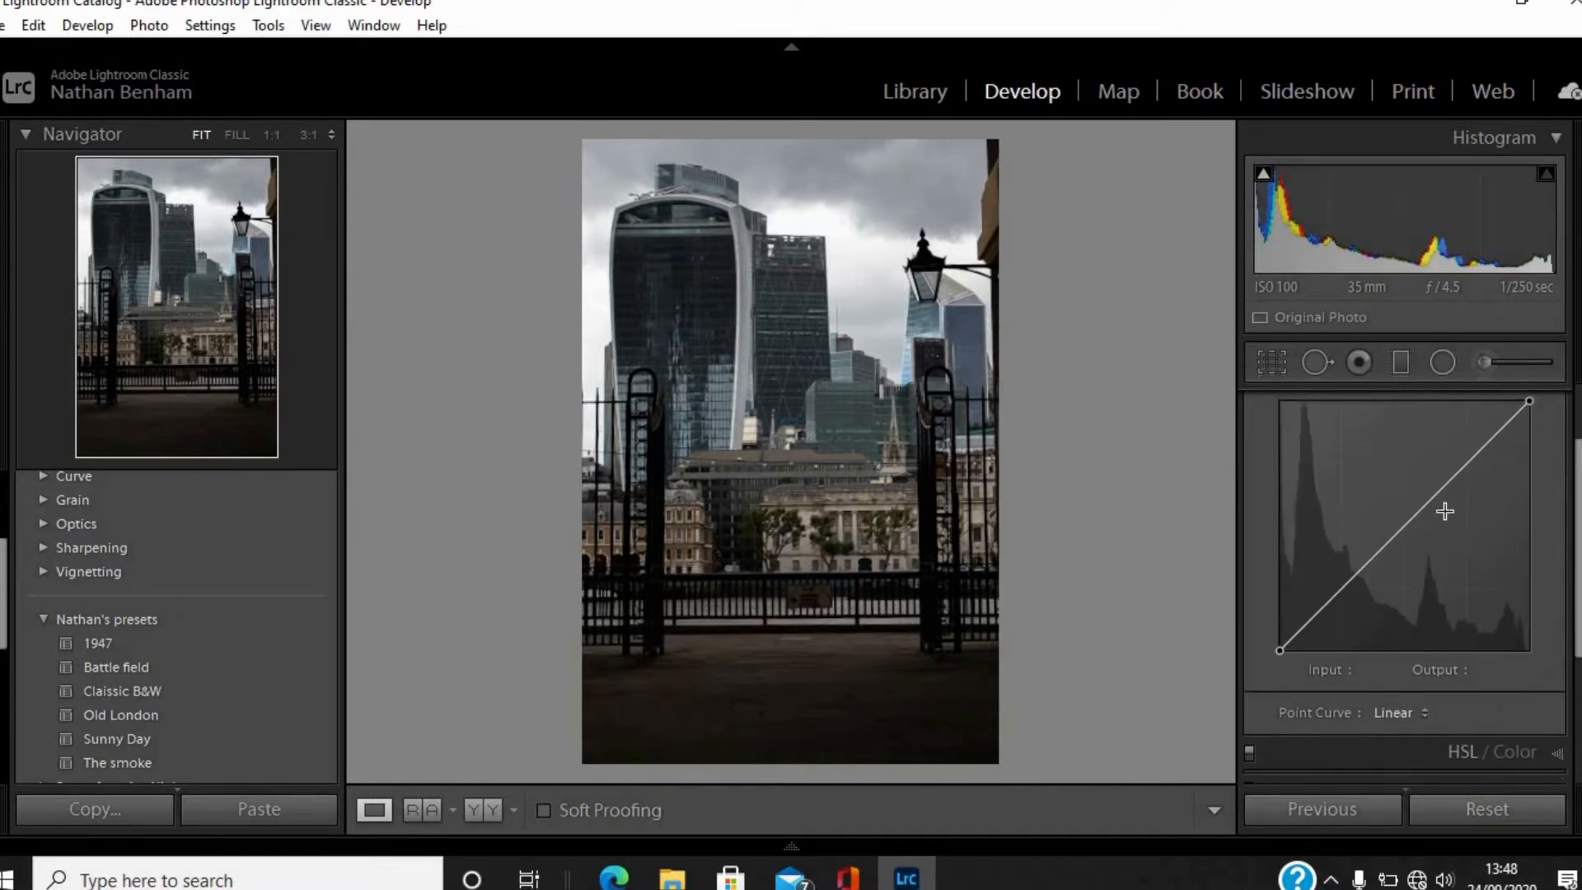
click(1409, 537)
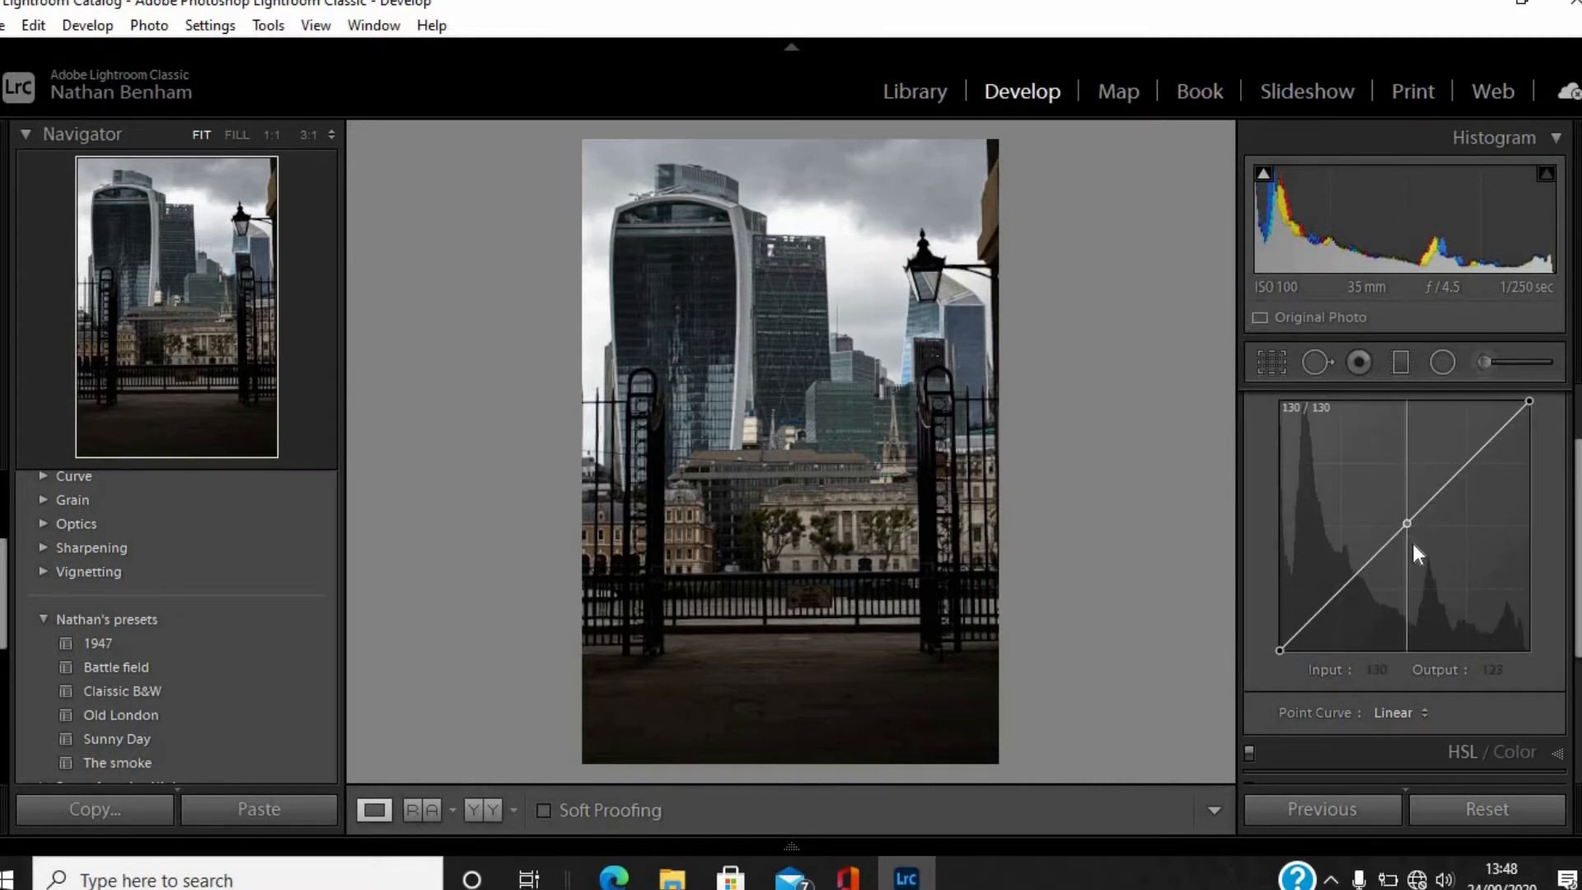
drag(1413, 544, 1421, 556)
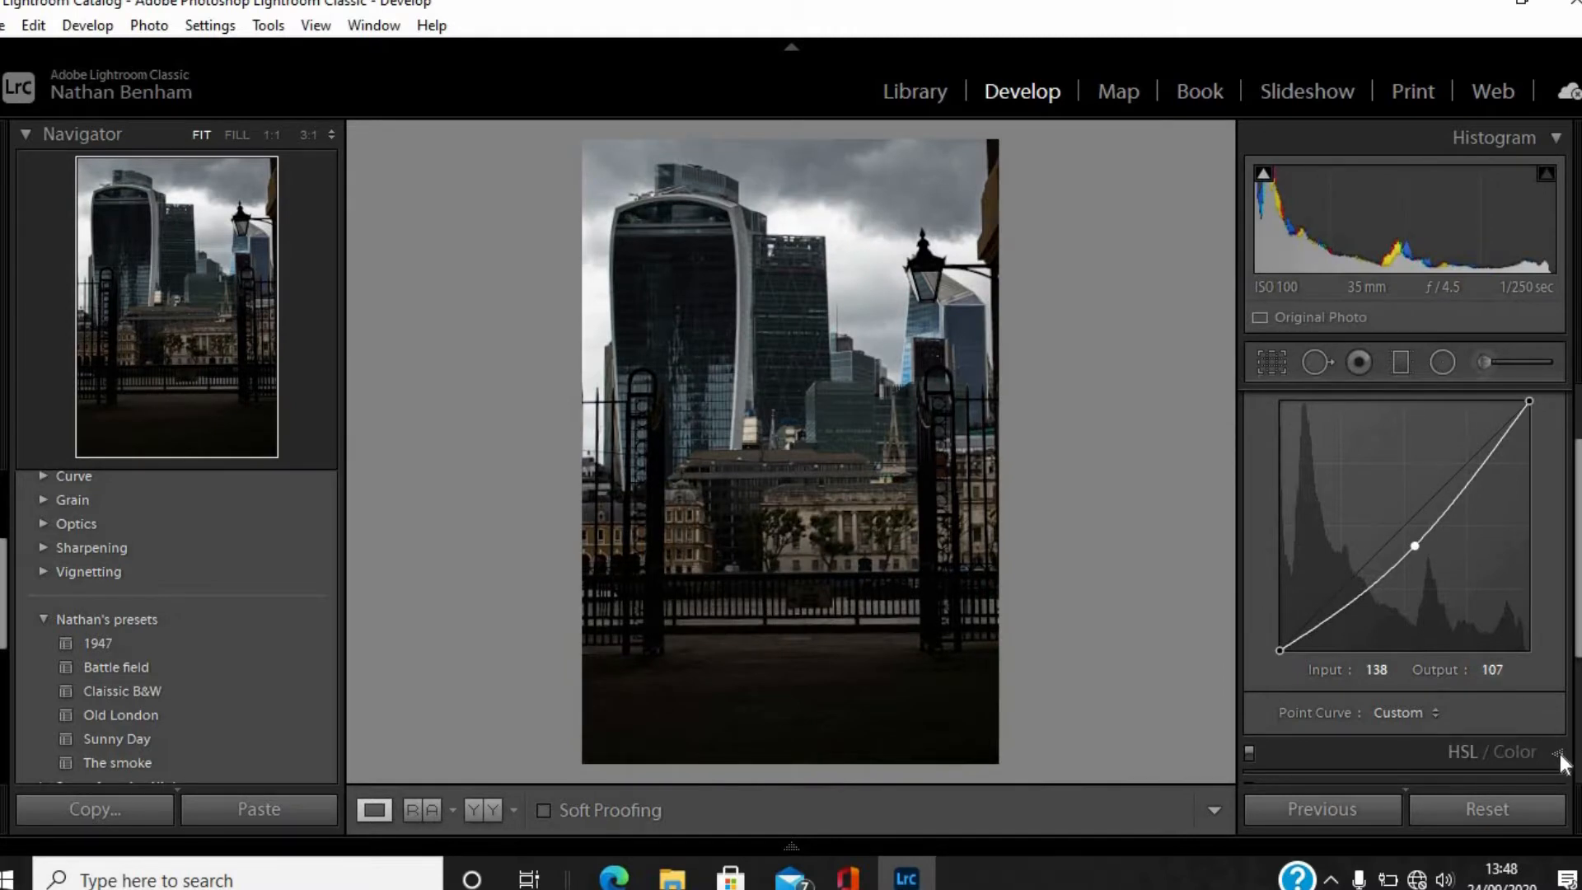
Raise the HSL saturation of Red to +37, Orange to +32 and Yellow to +22.
click(1561, 755)
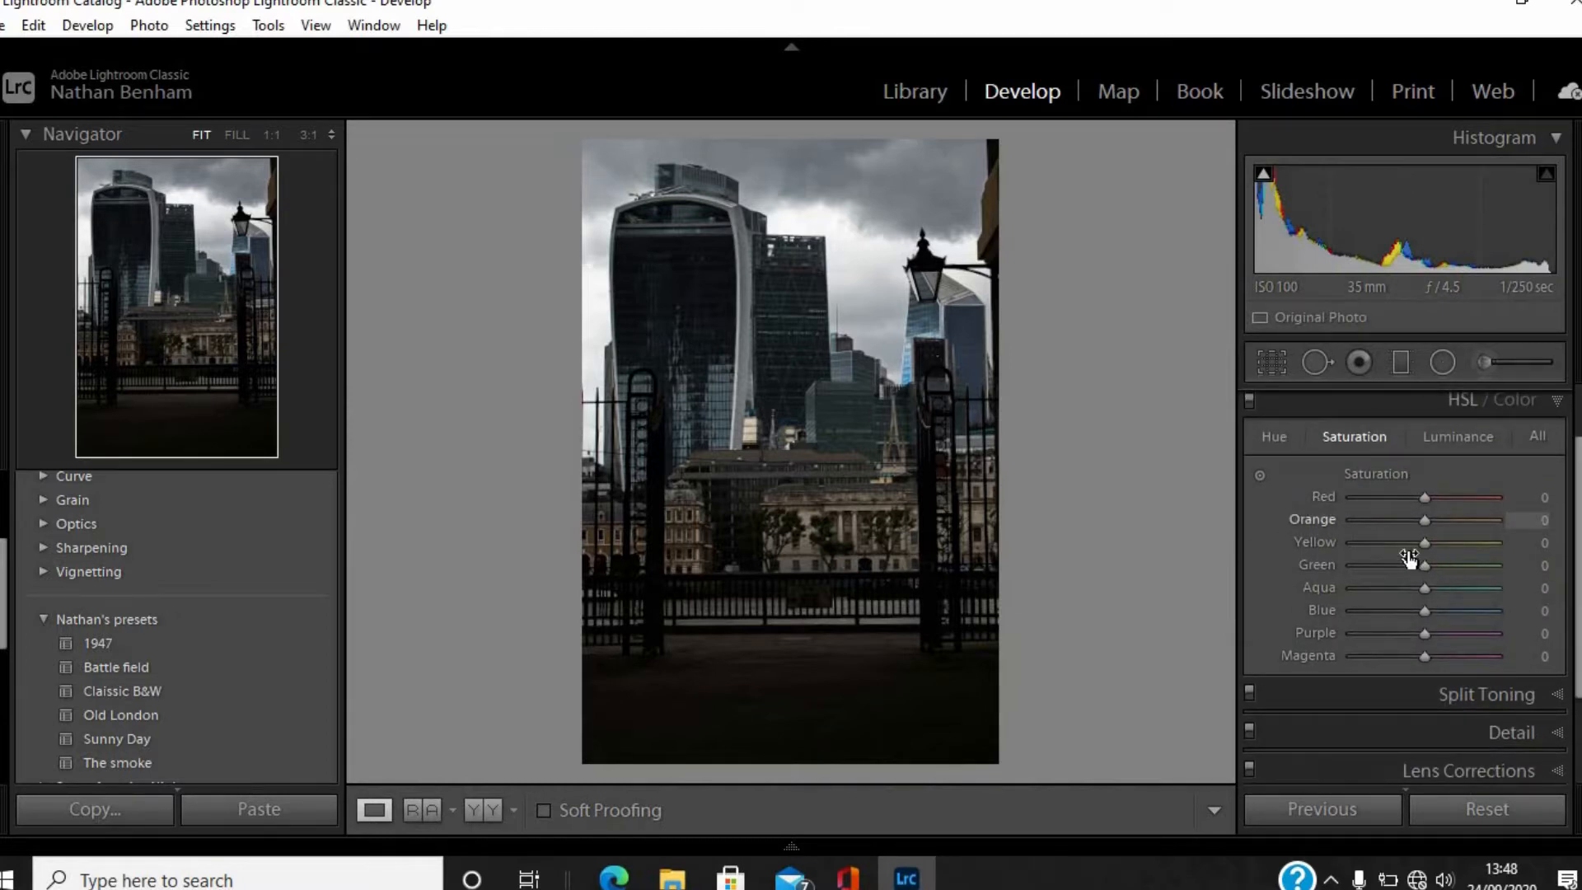
click(1448, 497)
mouse_move(1423, 522)
mouse_down()
mouse_move(1446, 521)
mouse_move(1440, 542)
mouse_up()
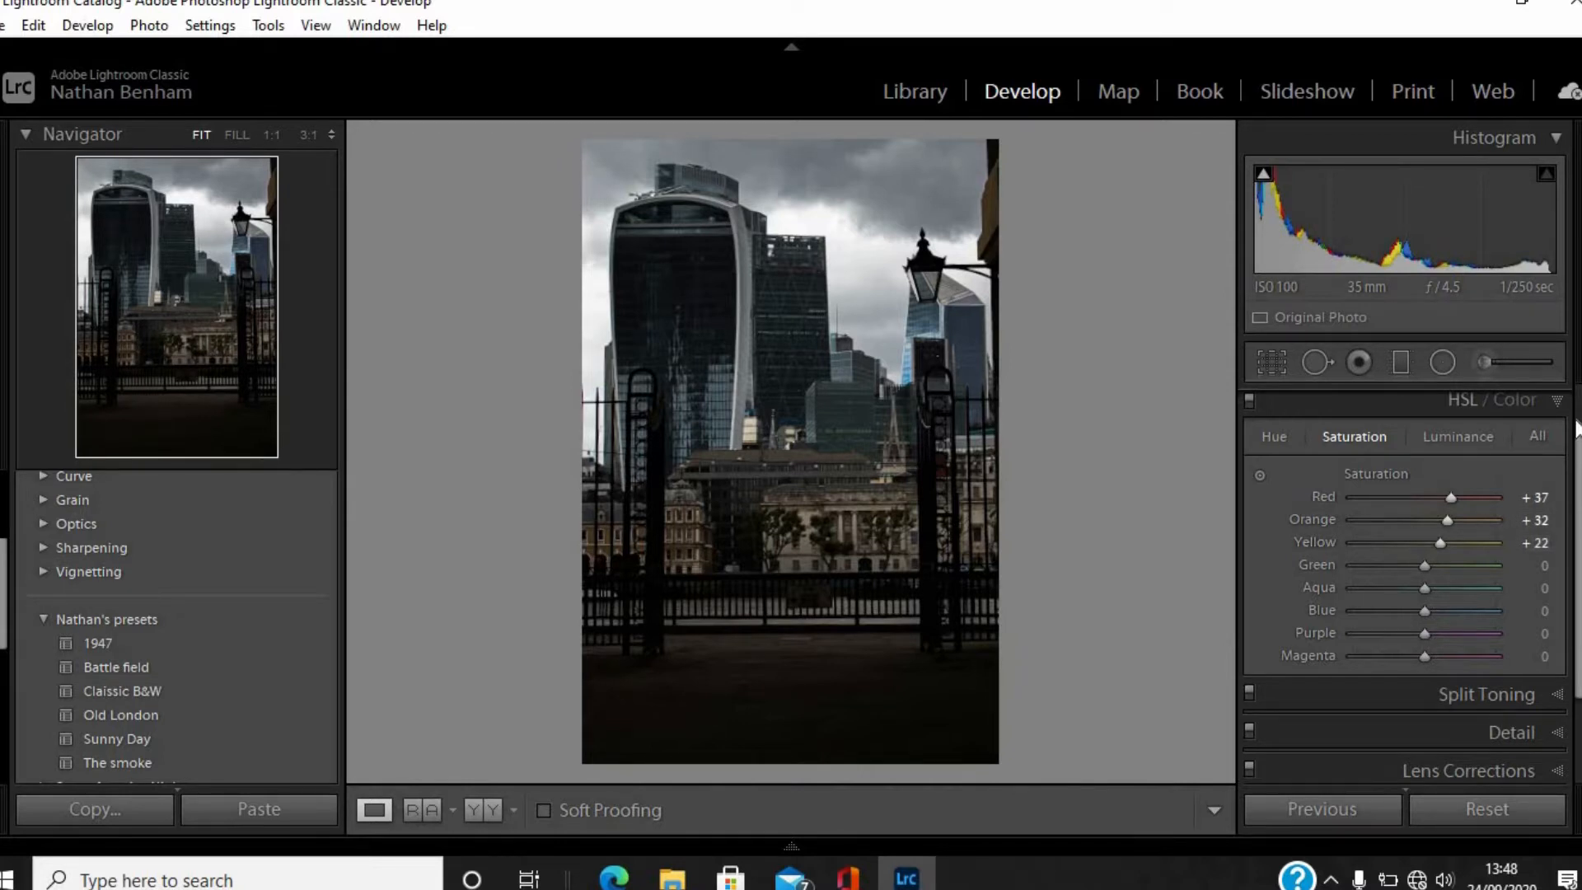
Set the skyline photo's Exposure to +0.44.
drag(1579, 462, 1578, 412)
click(1557, 403)
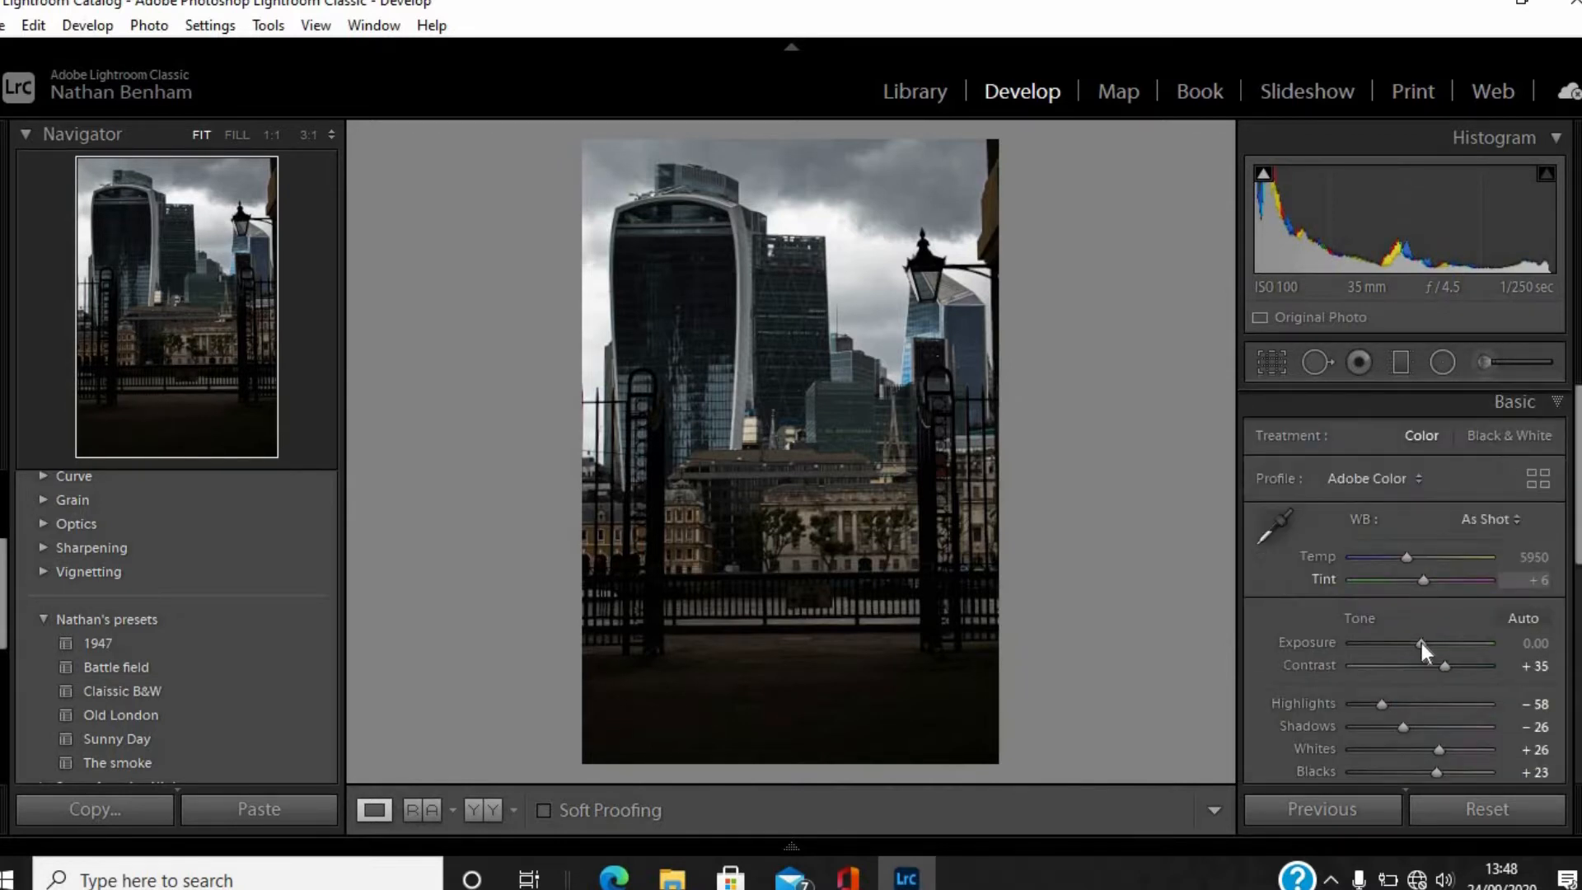
drag(1430, 653, 1435, 650)
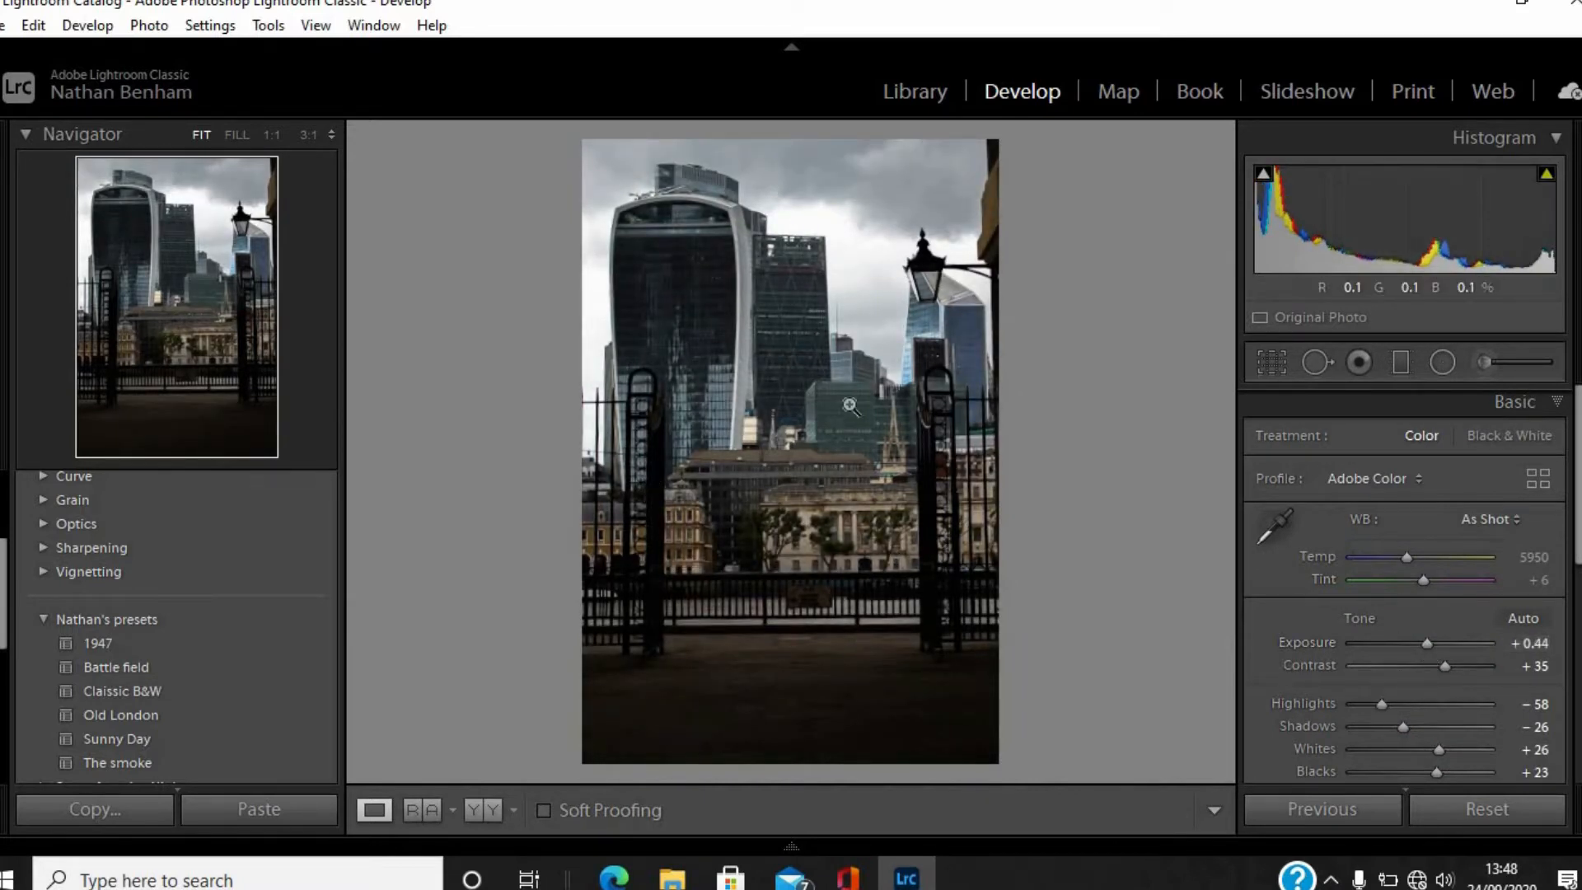
Compare the edited skyline photo with its before version.
key(backslash)
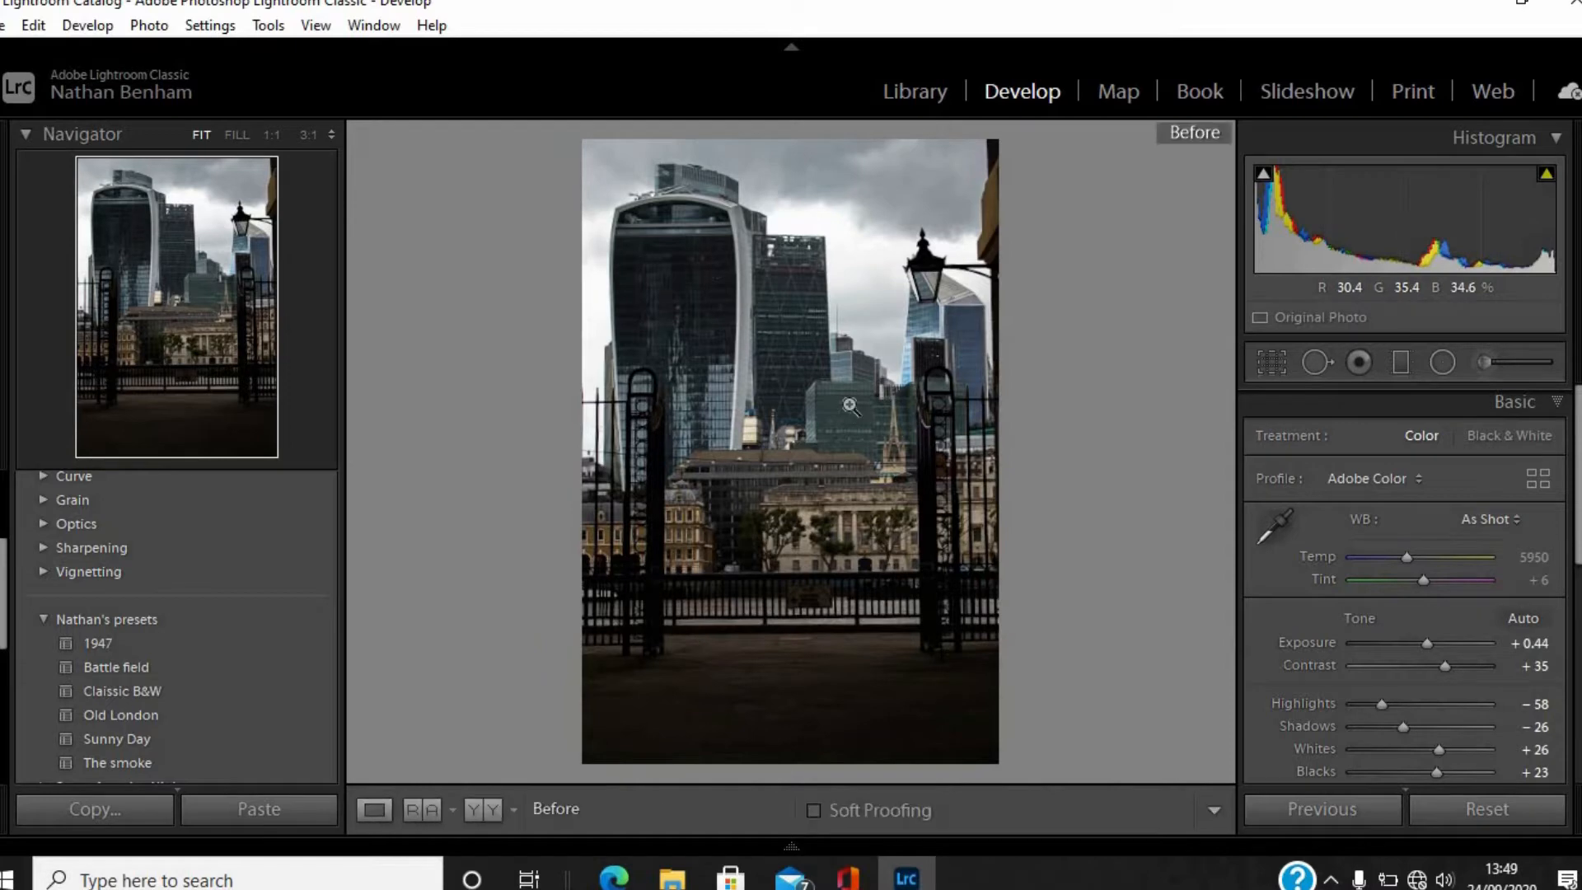
key(backslash)
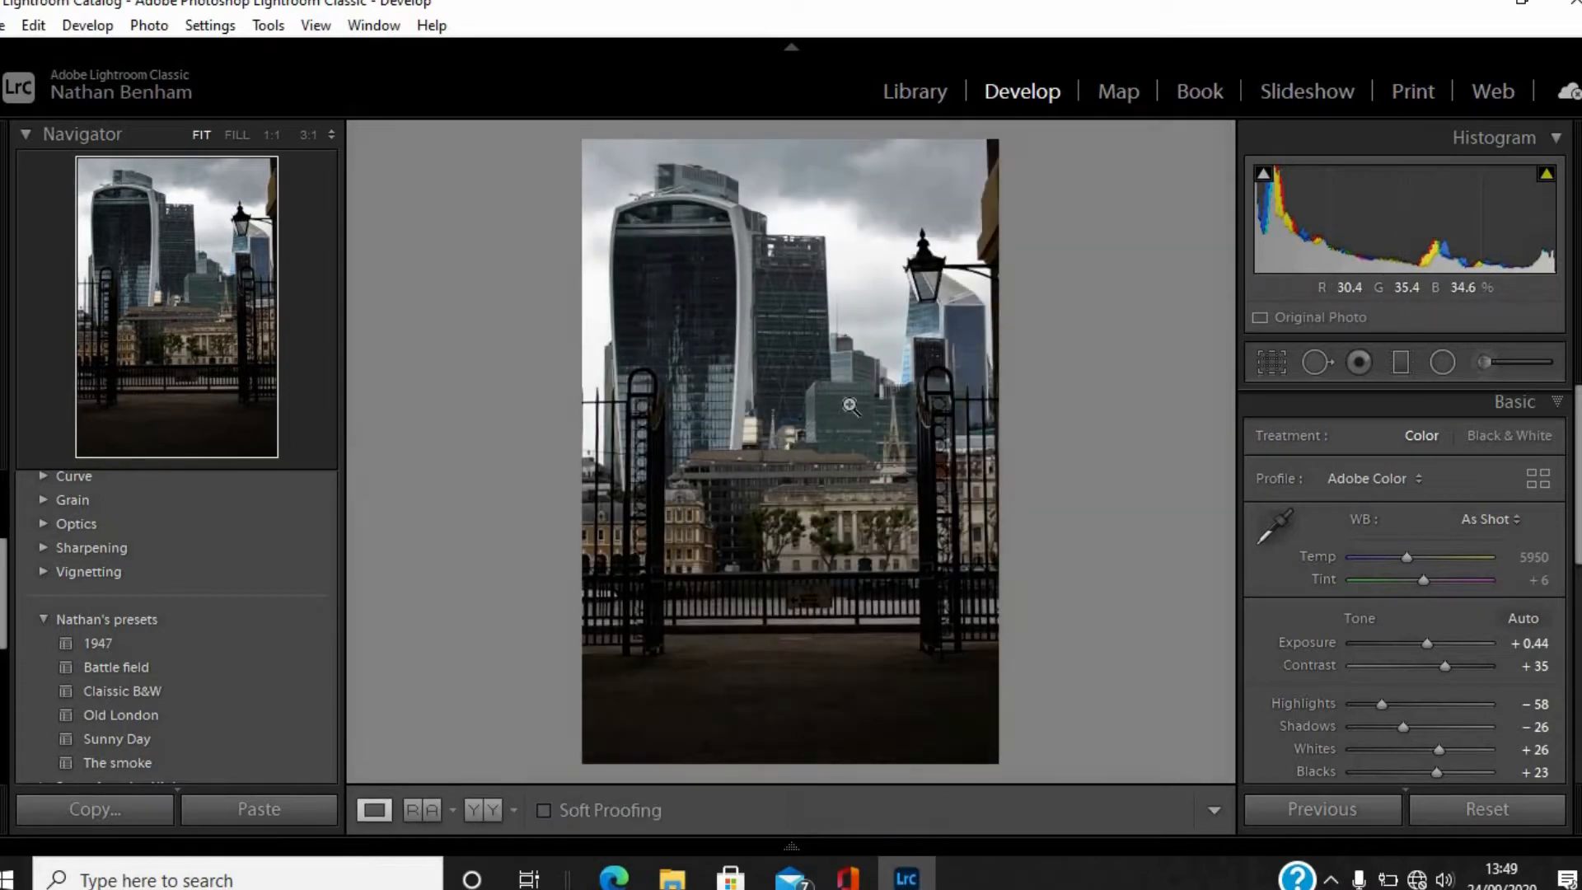
key(backslash)
key(backslash)
Start a new develop preset from the current settings and create a preset group named Youtube for it.
scroll(5, 541, up, 1)
scroll(4, 542, up, 5)
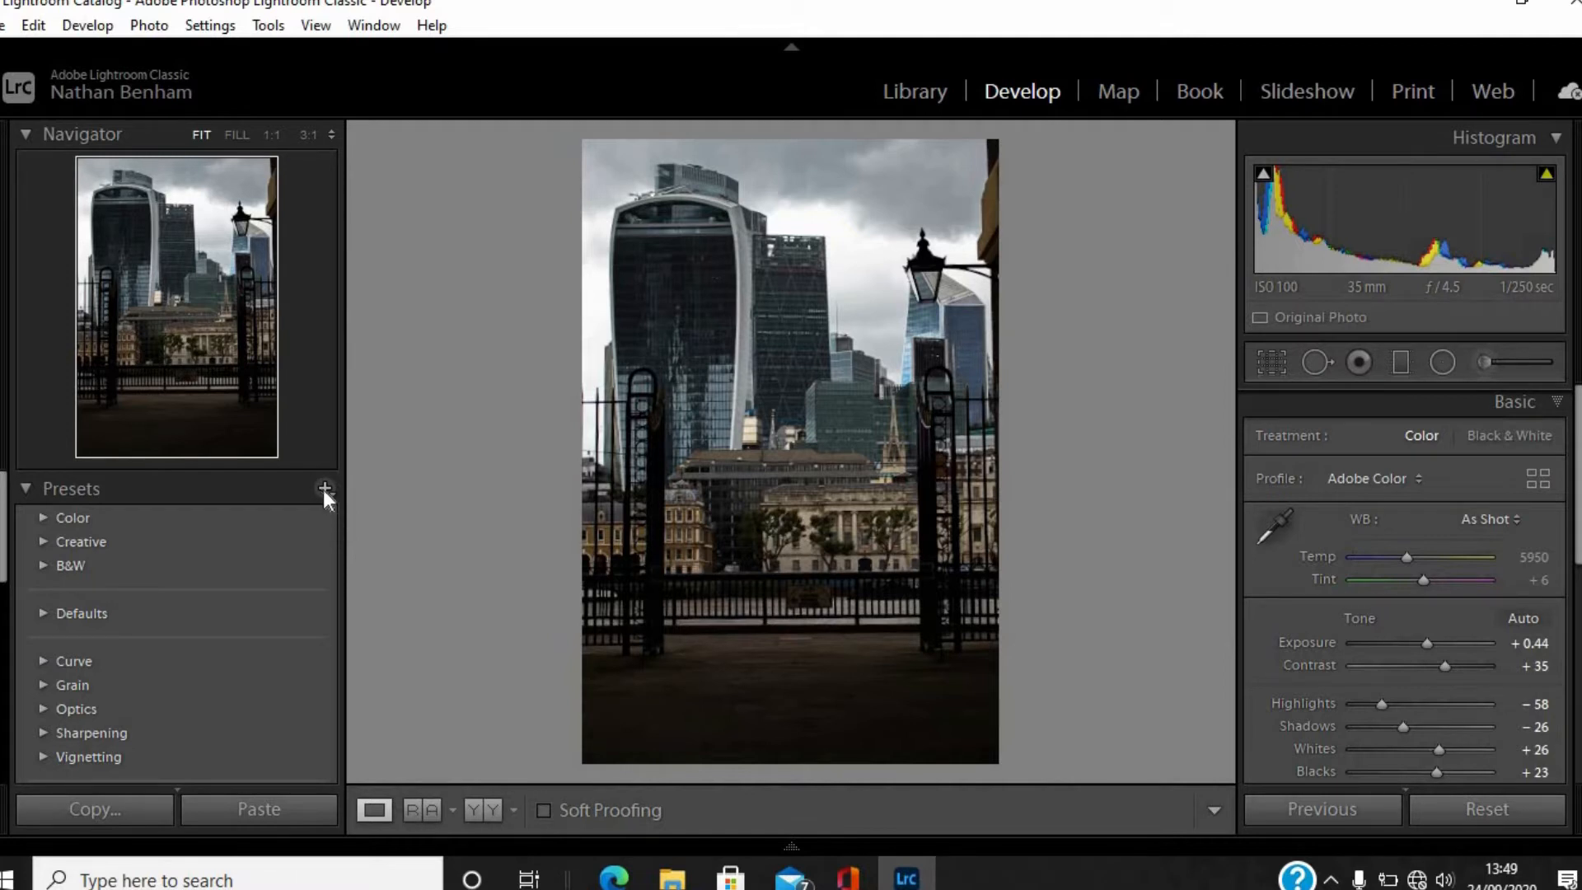
click(324, 488)
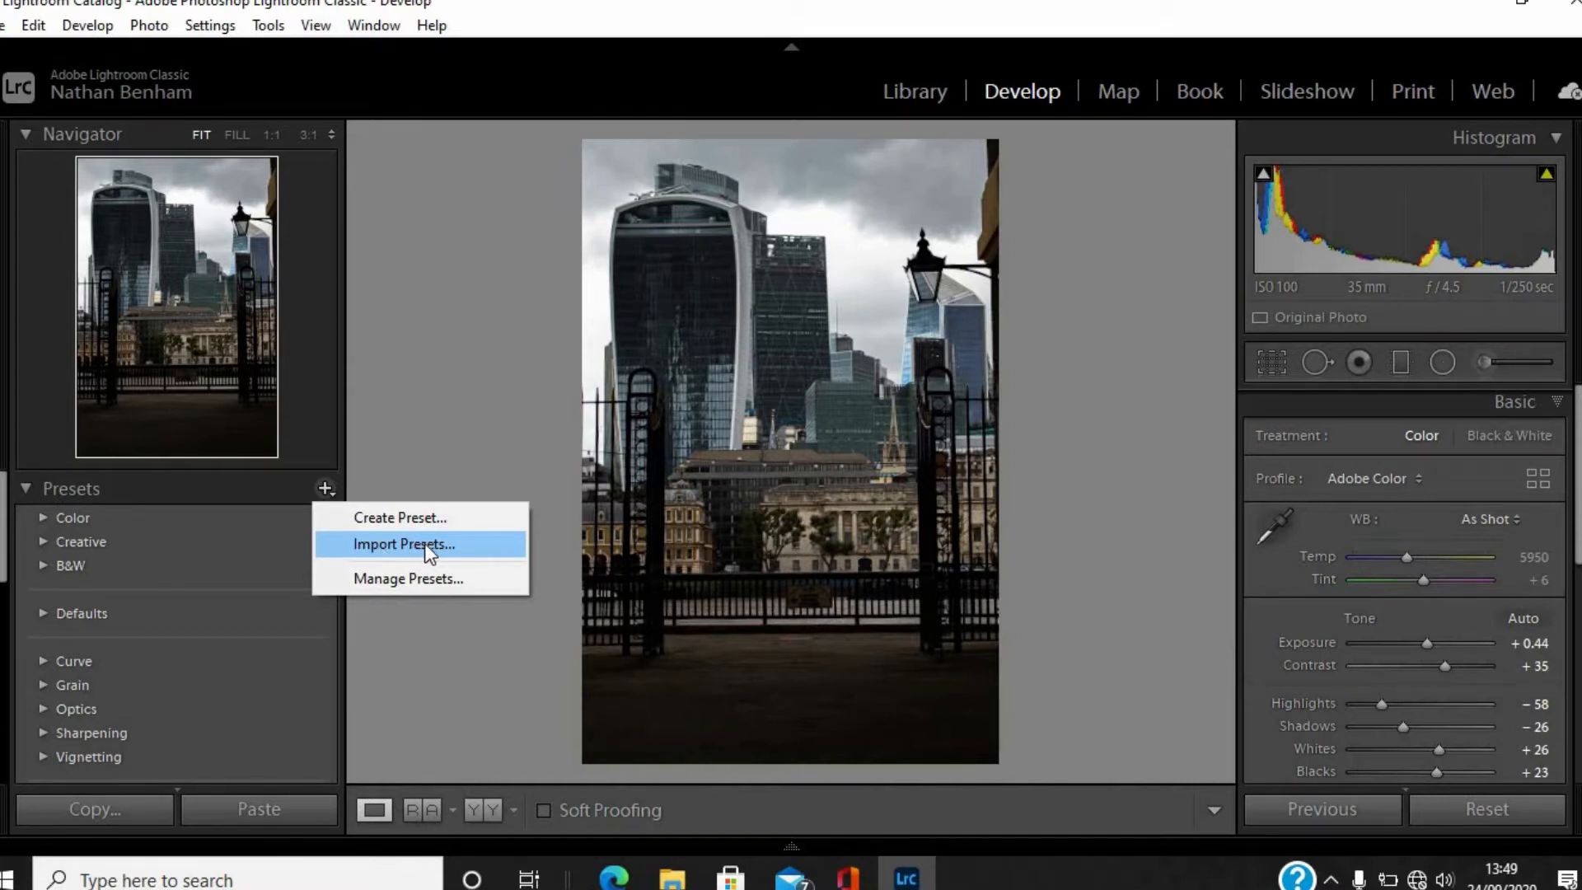
click(387, 521)
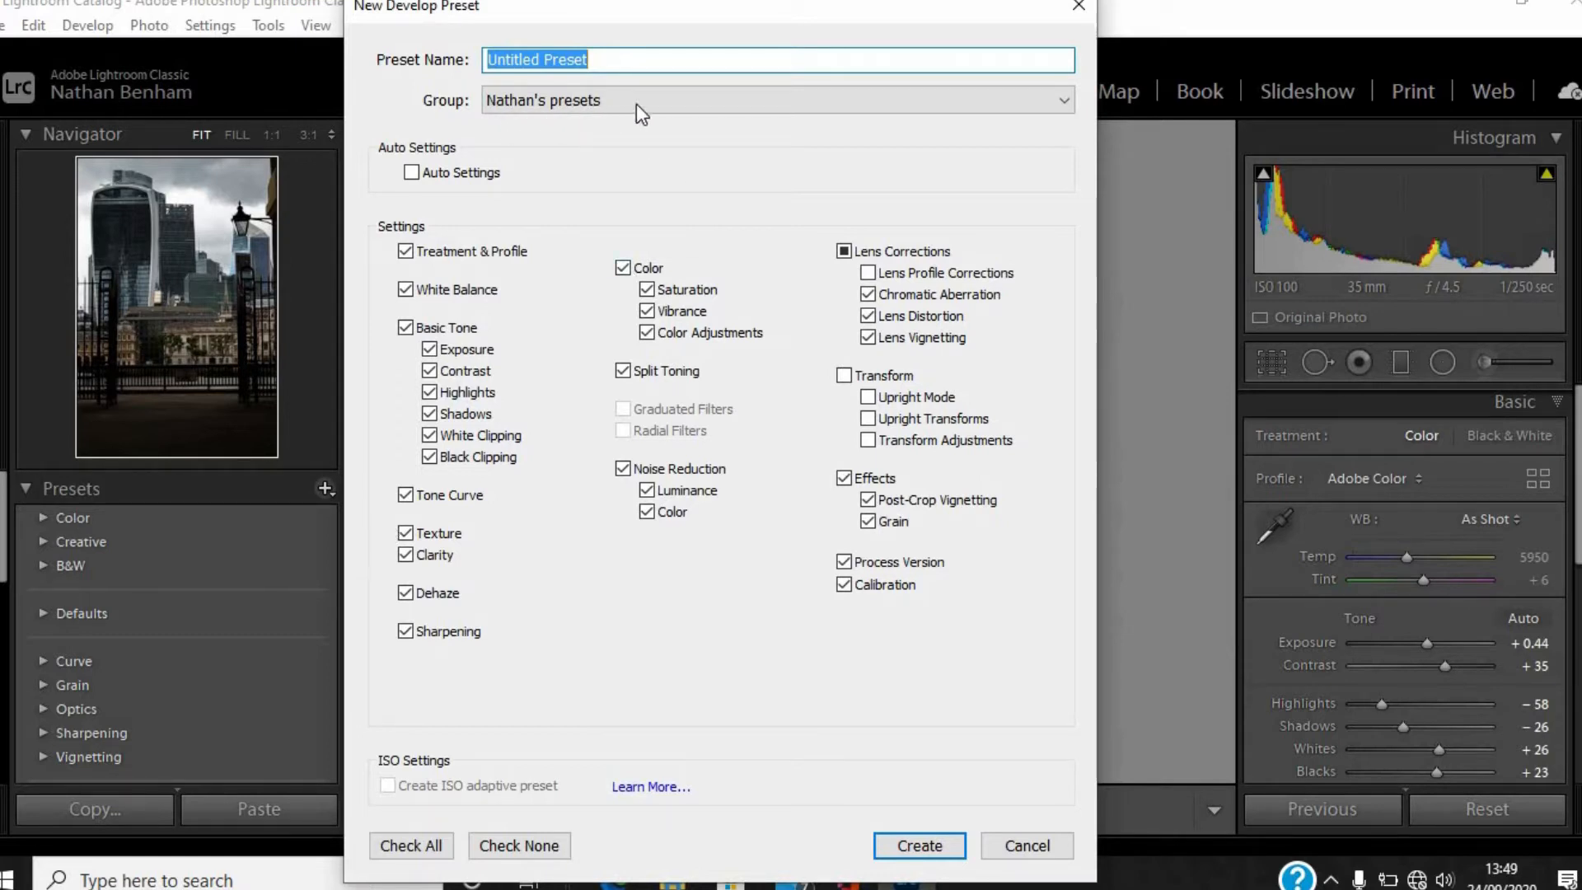
click(1035, 92)
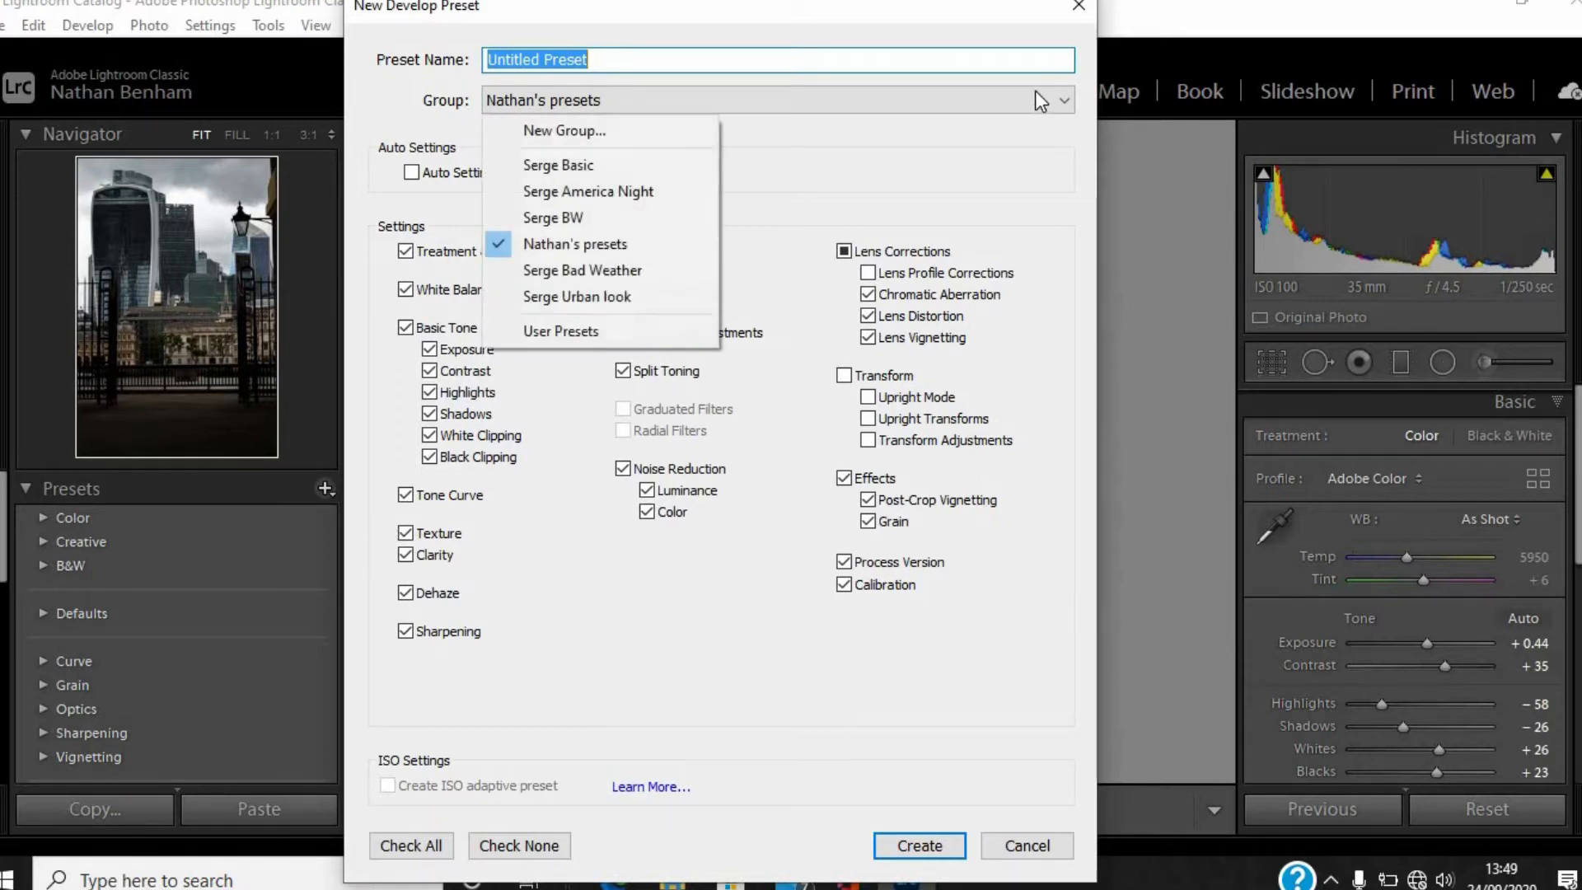
click(560, 135)
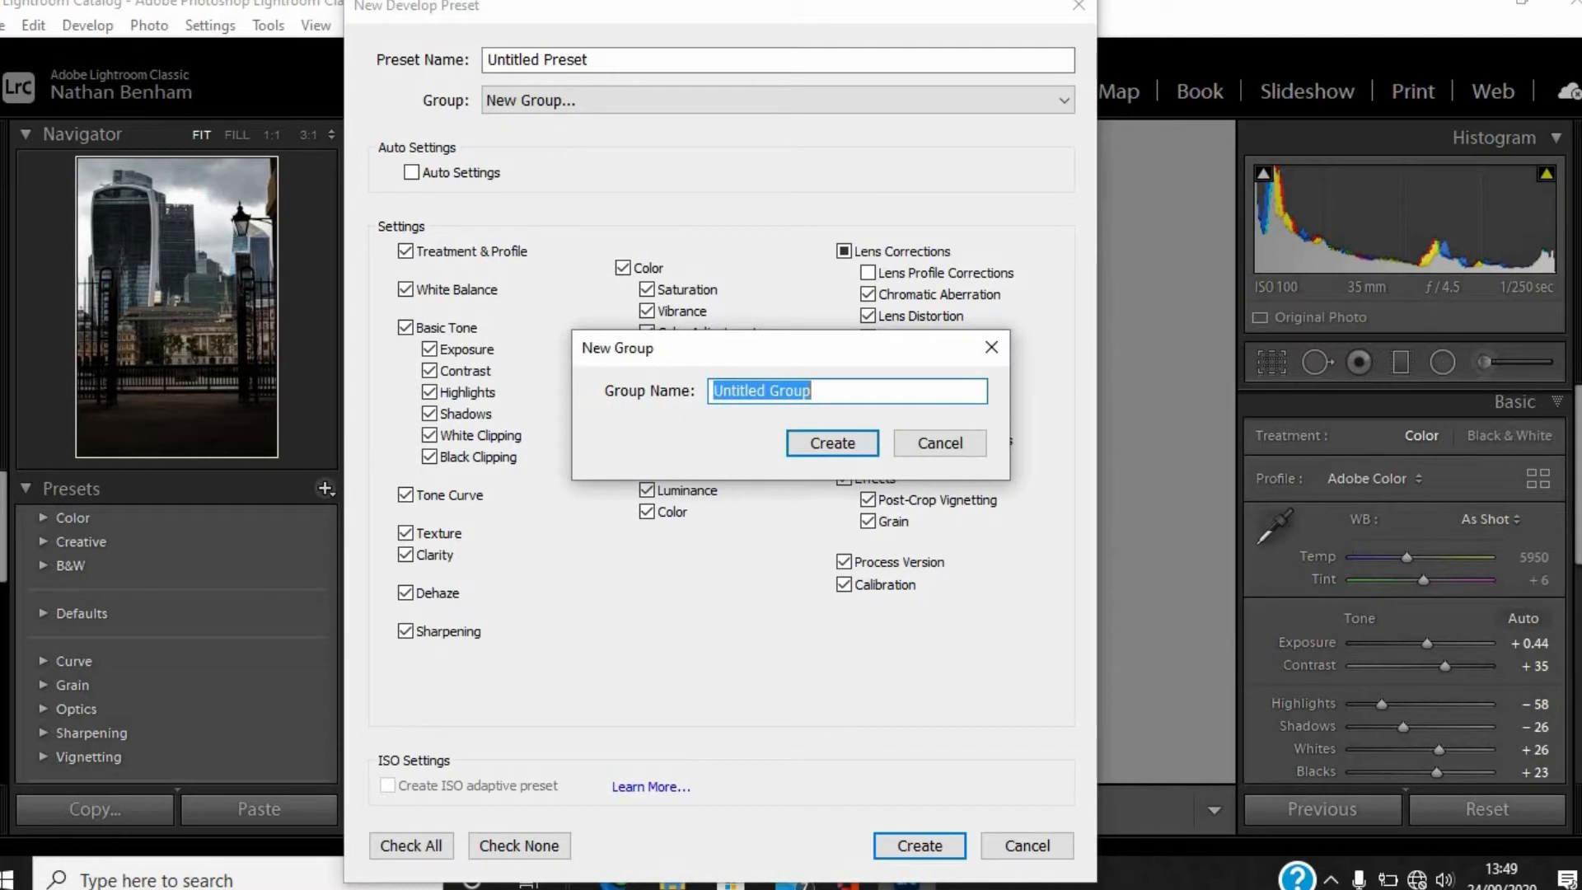
text(Youtube)
click(834, 443)
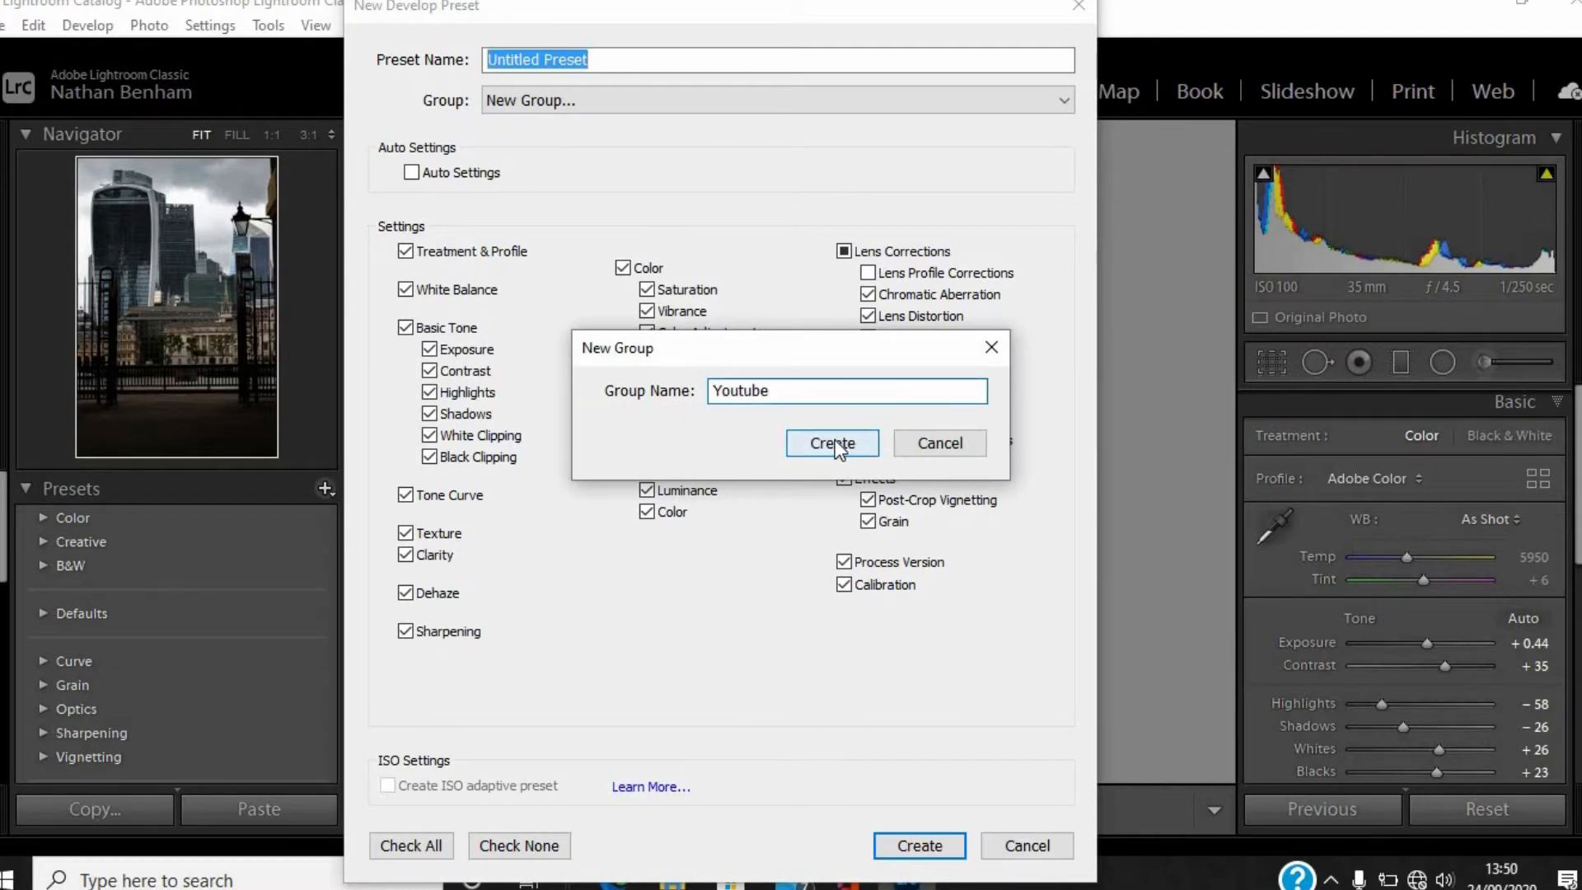
Name the new develop preset "youtube preset".
click(608, 59)
key(BackSpace)
key(BackSpace)
key(BackSpace)
key(BackSpace)
key(BackSpace)
key(BackSpace)
key(BackSpace)
key(BackSpace)
key(BackSpace)
key(BackSpace)
key(BackSpace)
key(BackSpace)
key(BackSpace)
key(BackSpace)
key(BackSpace)
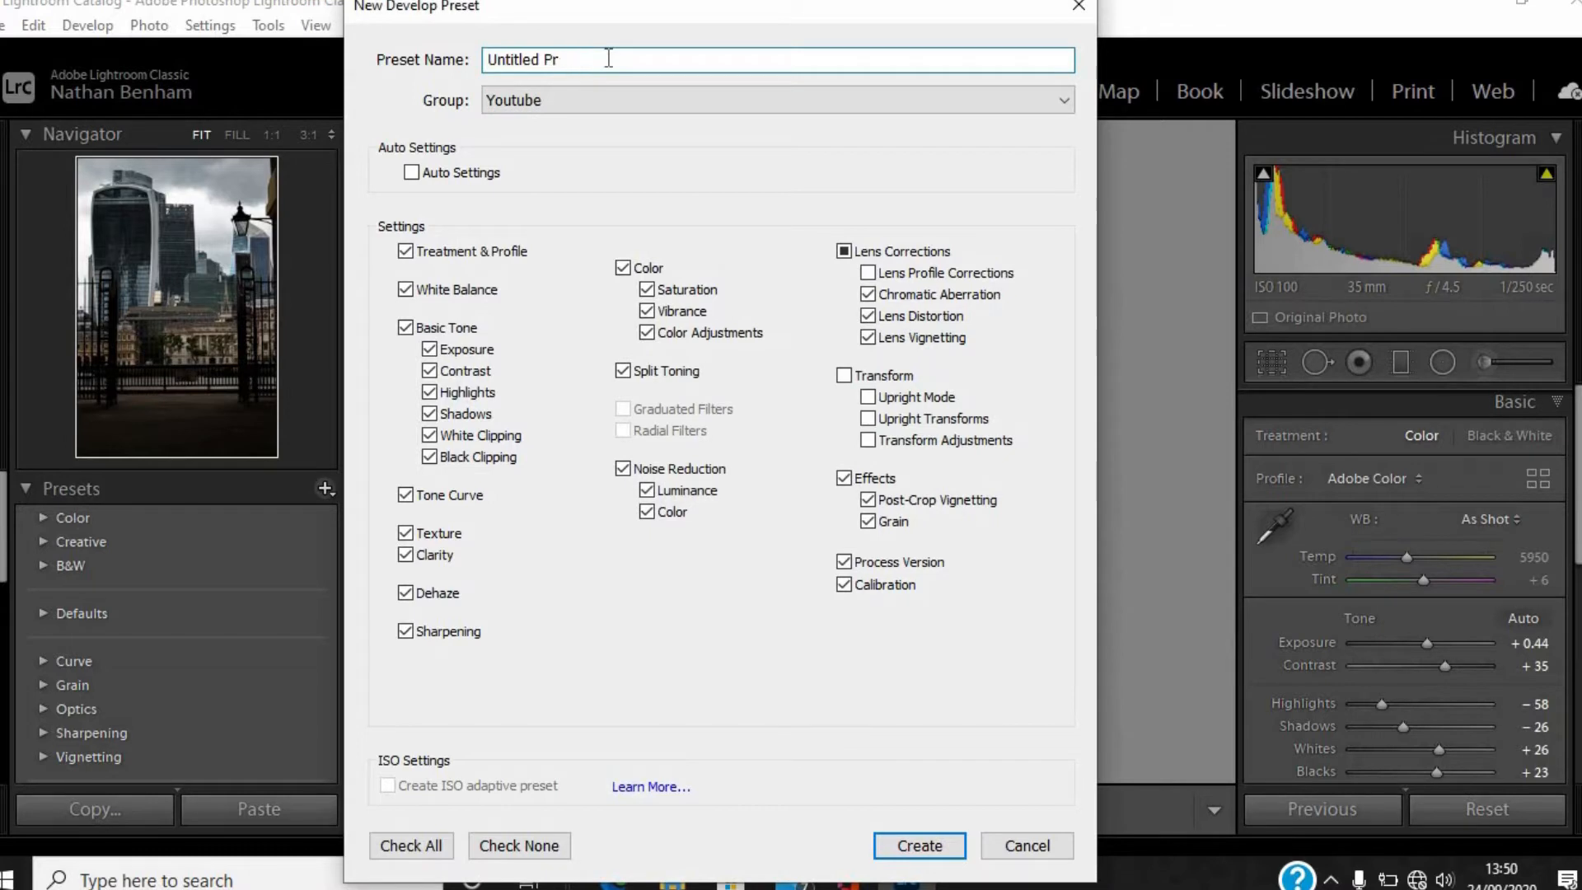
text(youtube )
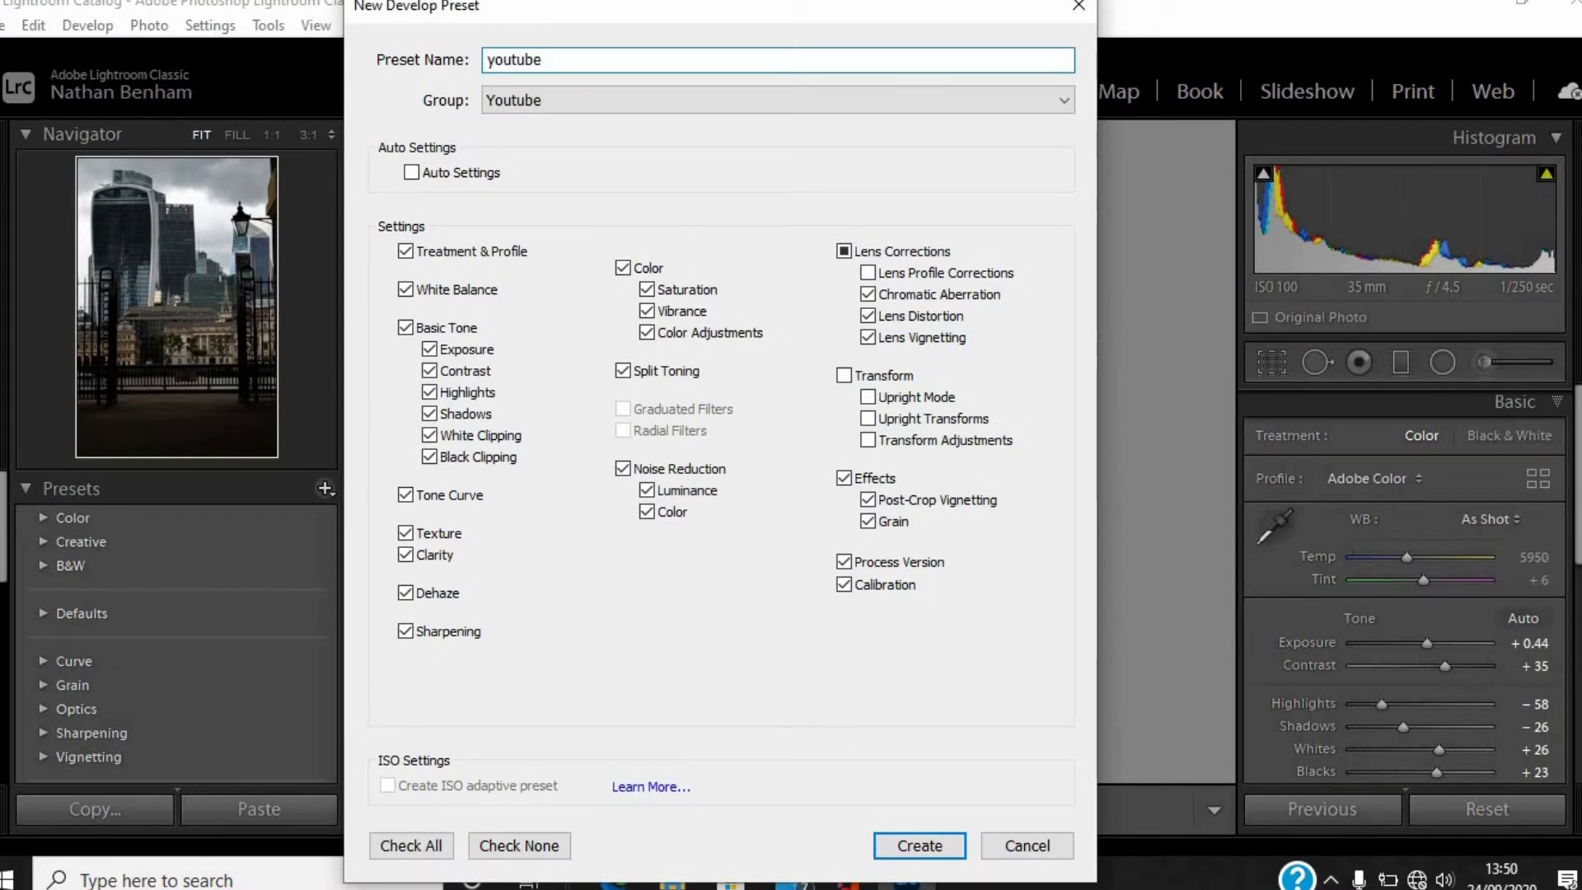
text(preset)
Include all available settings, Transform and Lens Profile Corrections among them, in the new preset and create it.
click(848, 376)
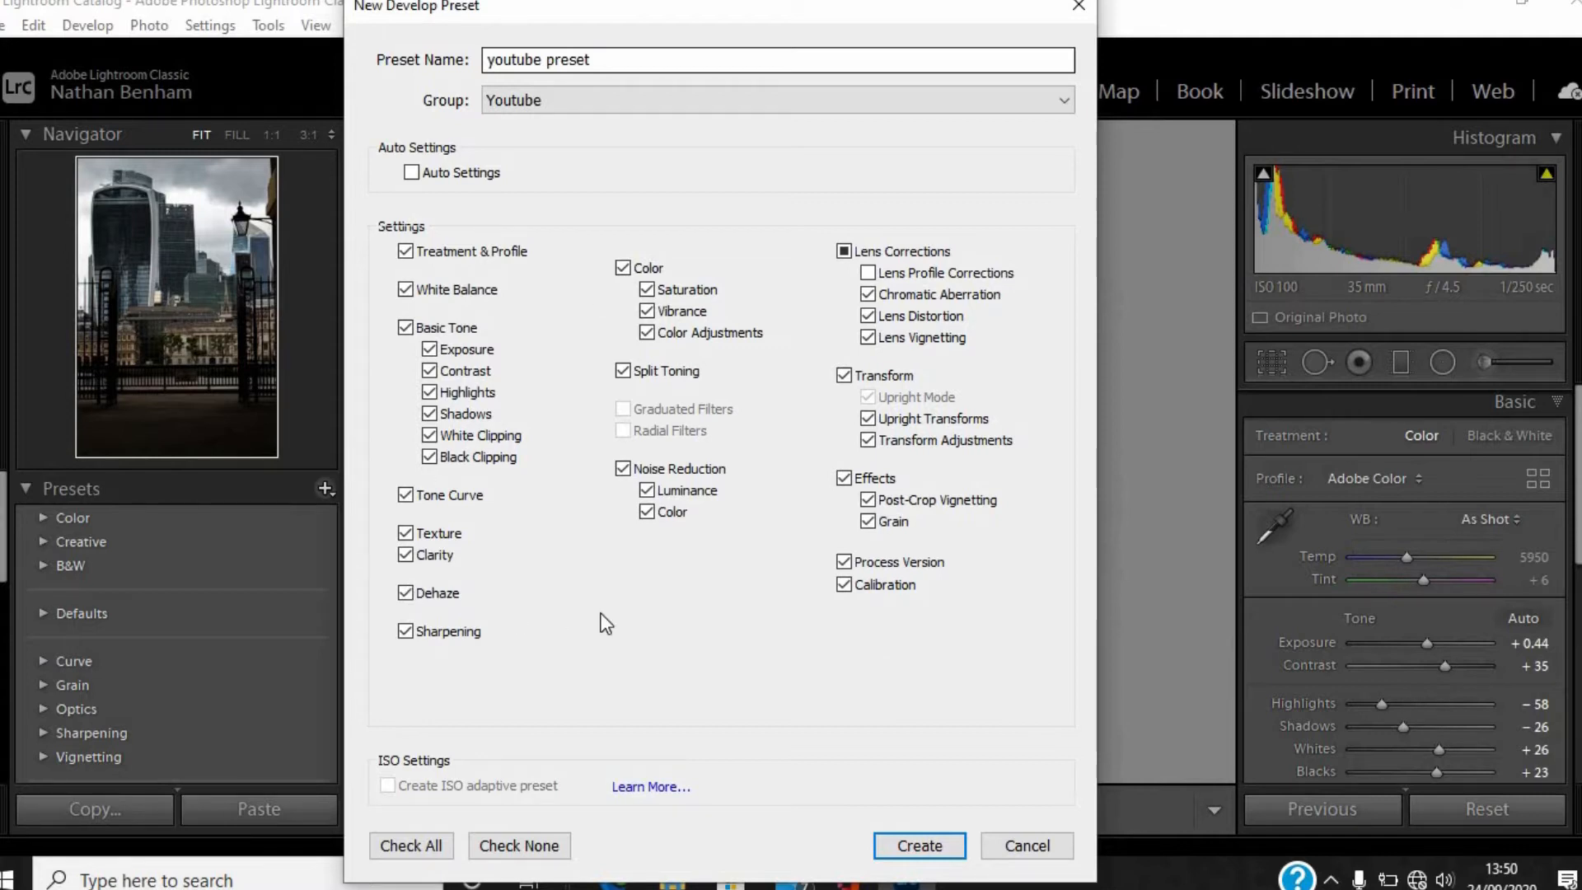
click(429, 848)
click(519, 852)
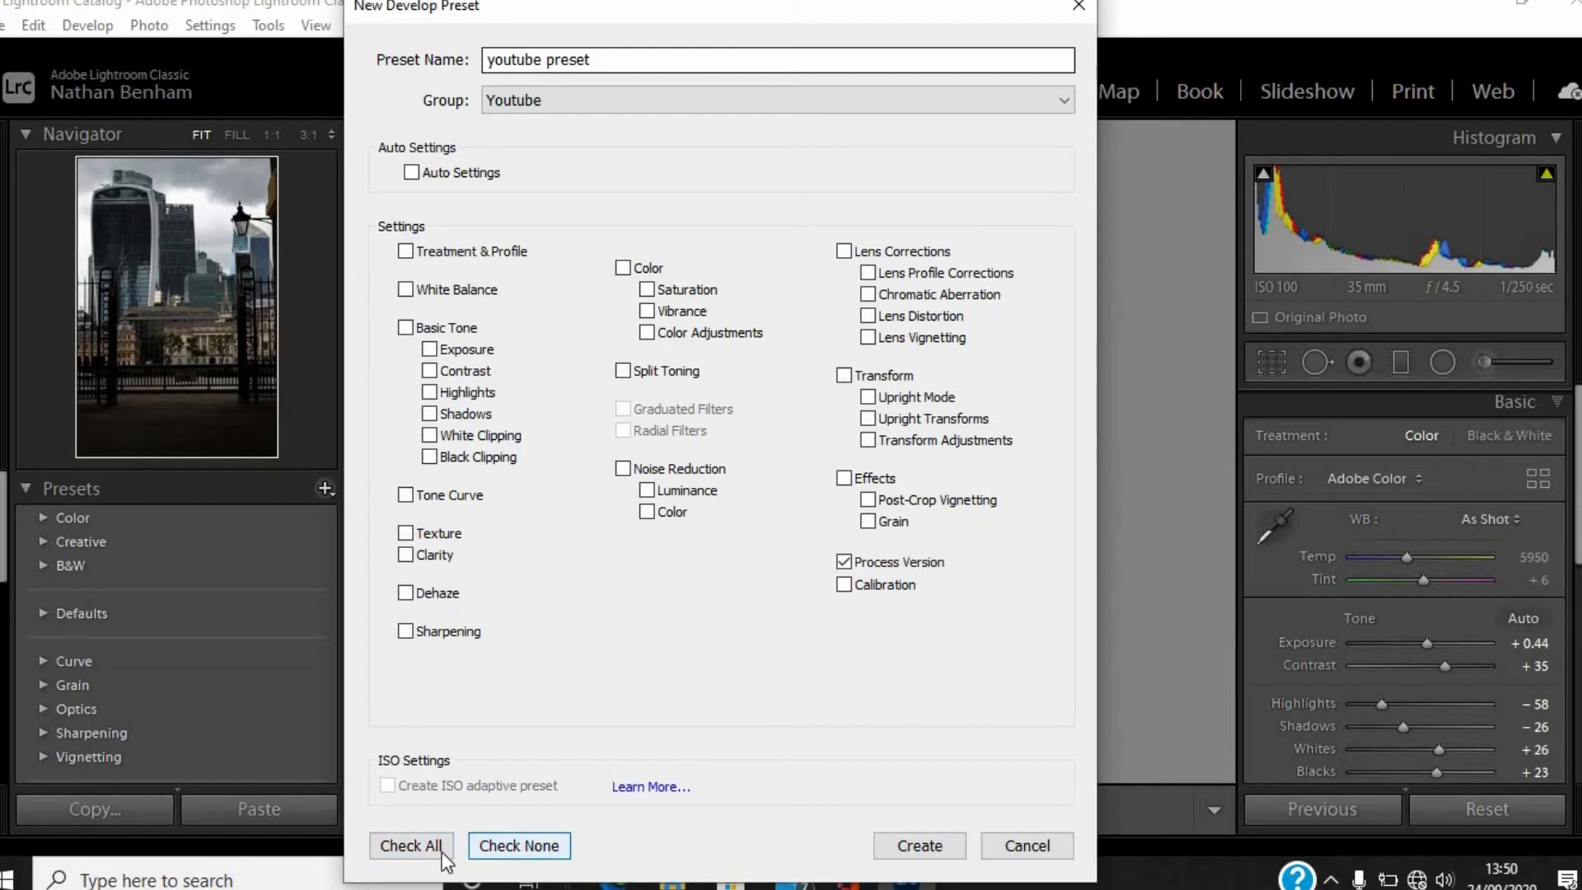
click(427, 847)
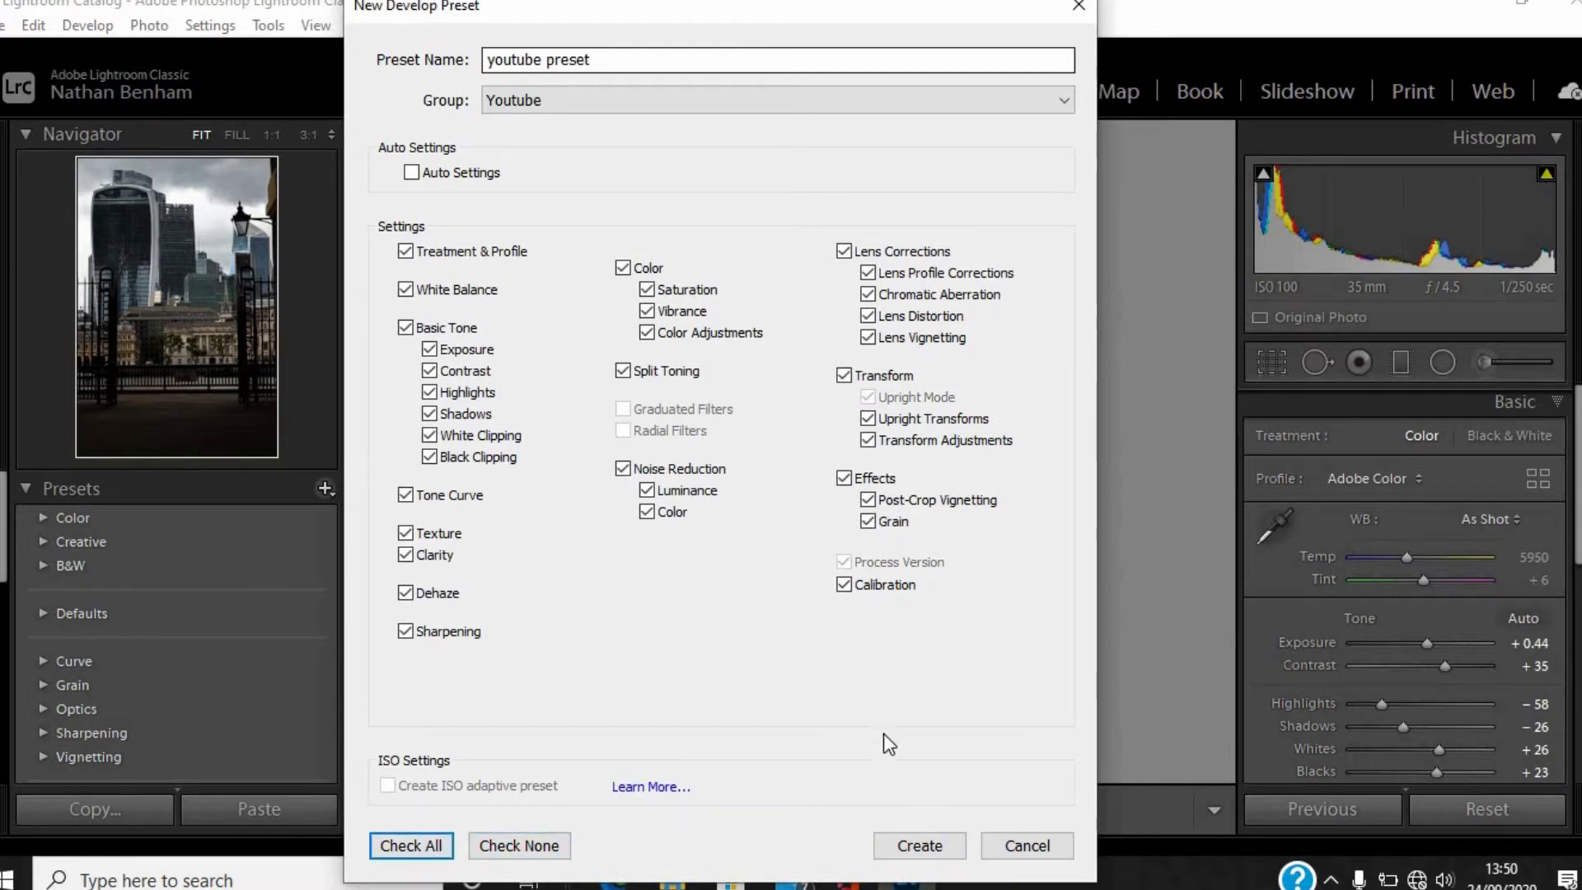
click(928, 842)
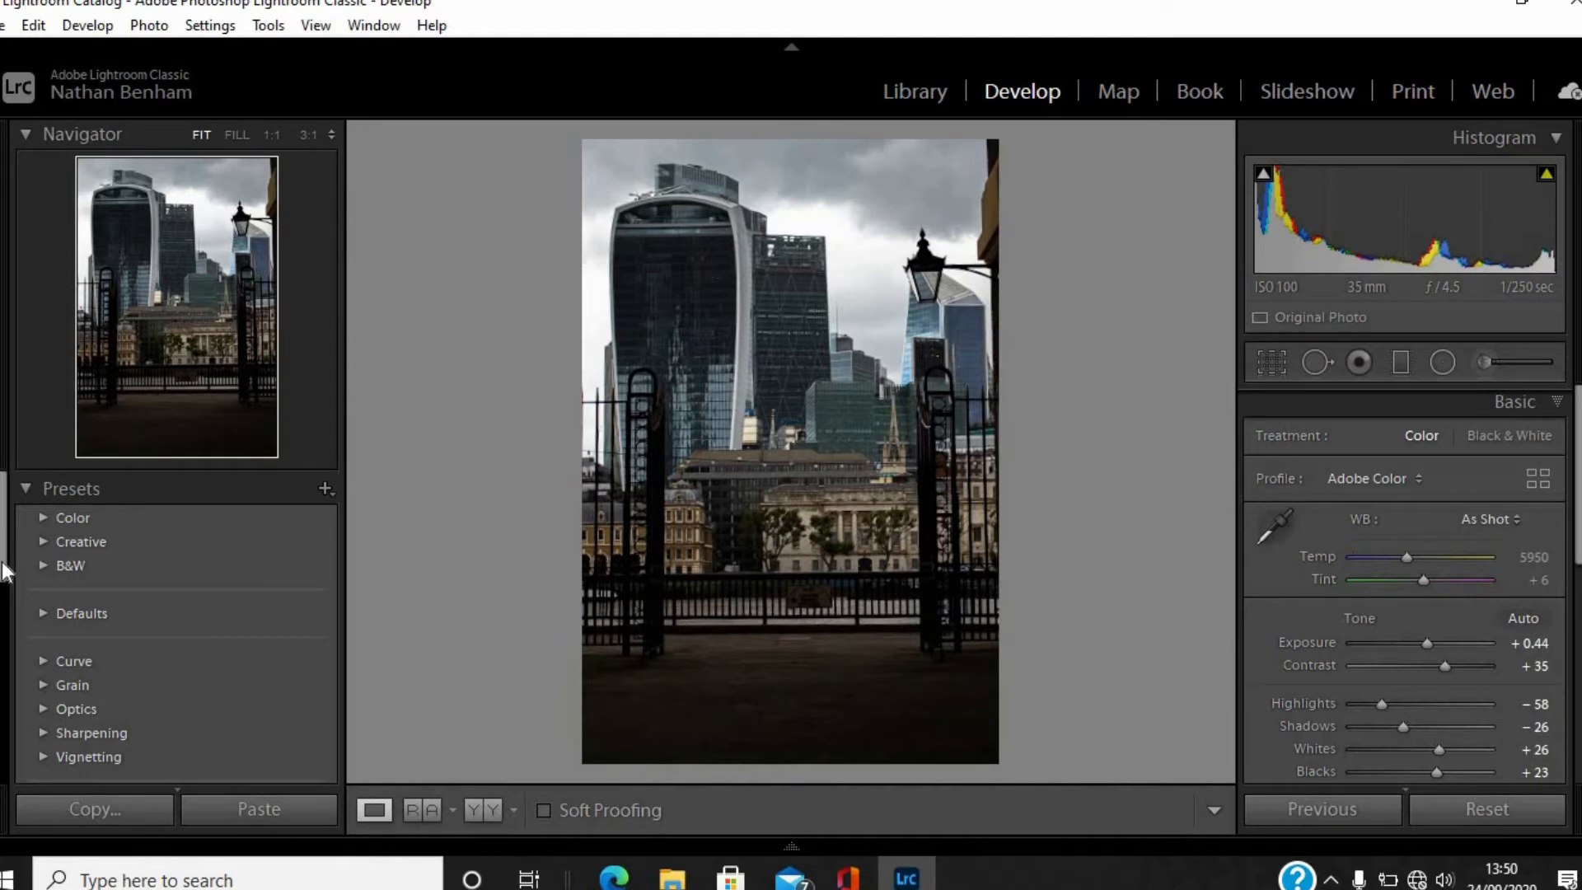
Expand the Youtube preset group, switch to the portrait of the blonde woman and apply the youtube preset to it.
scroll(4, 570, down, 2)
drag(4, 562, 4, 691)
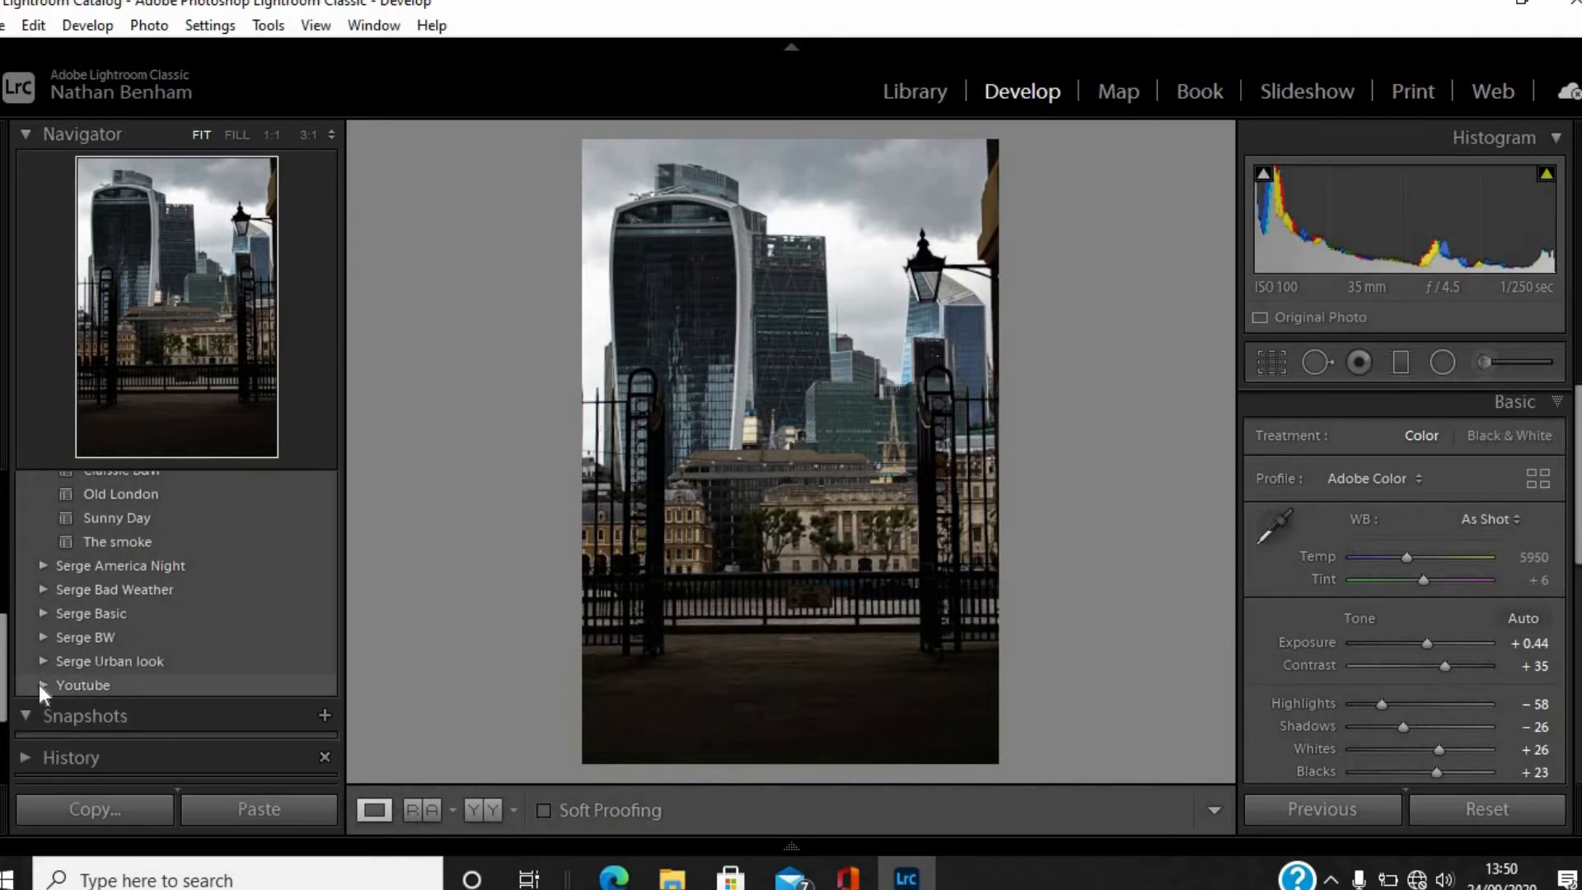
click(43, 685)
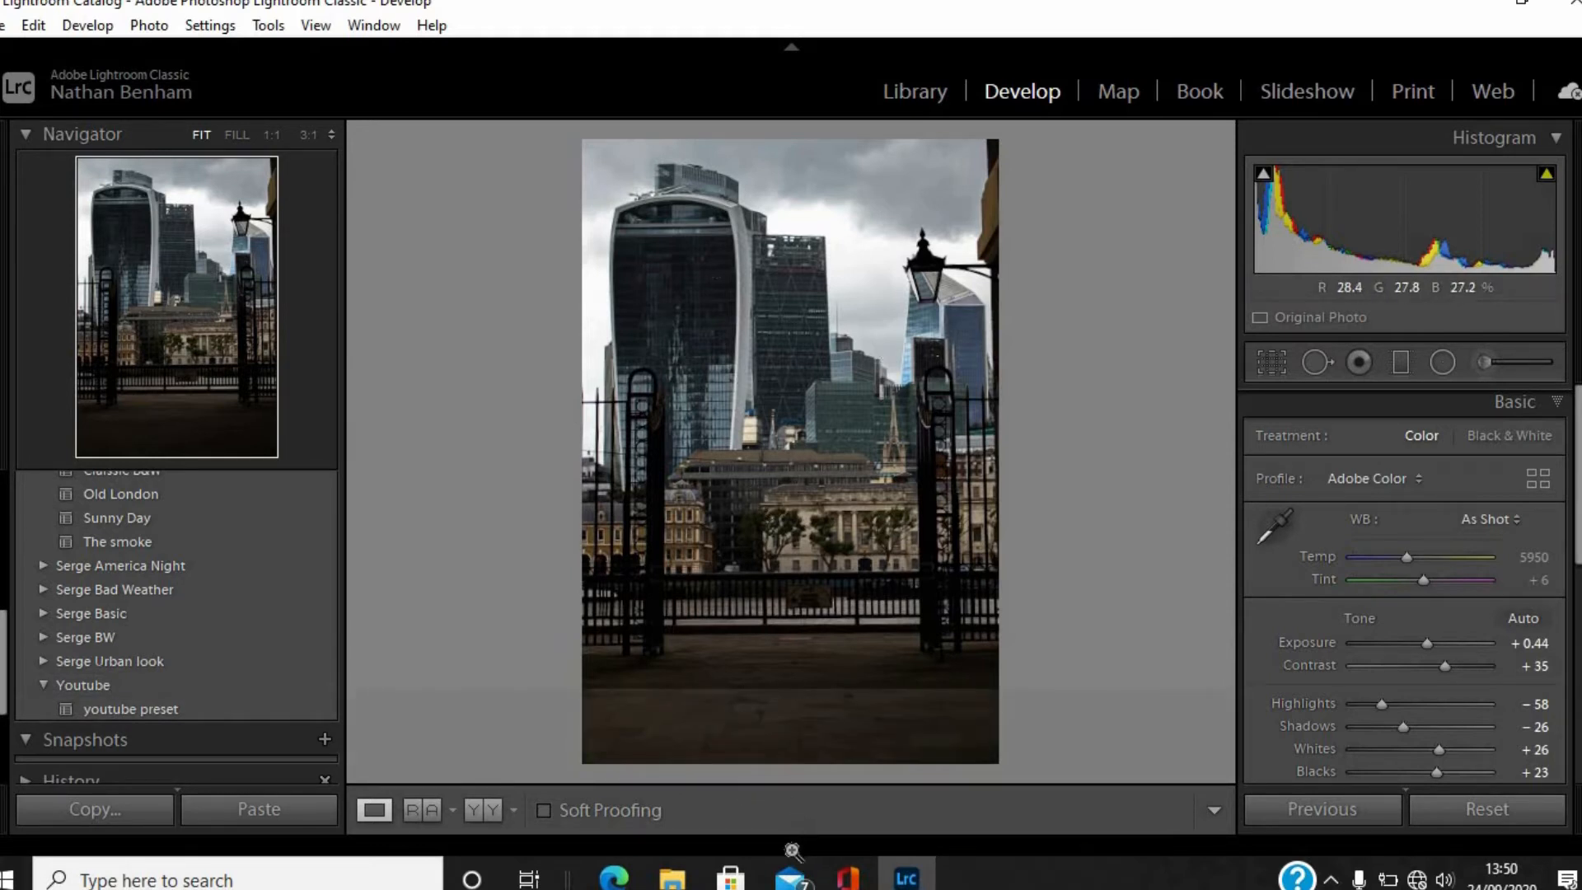
click(792, 849)
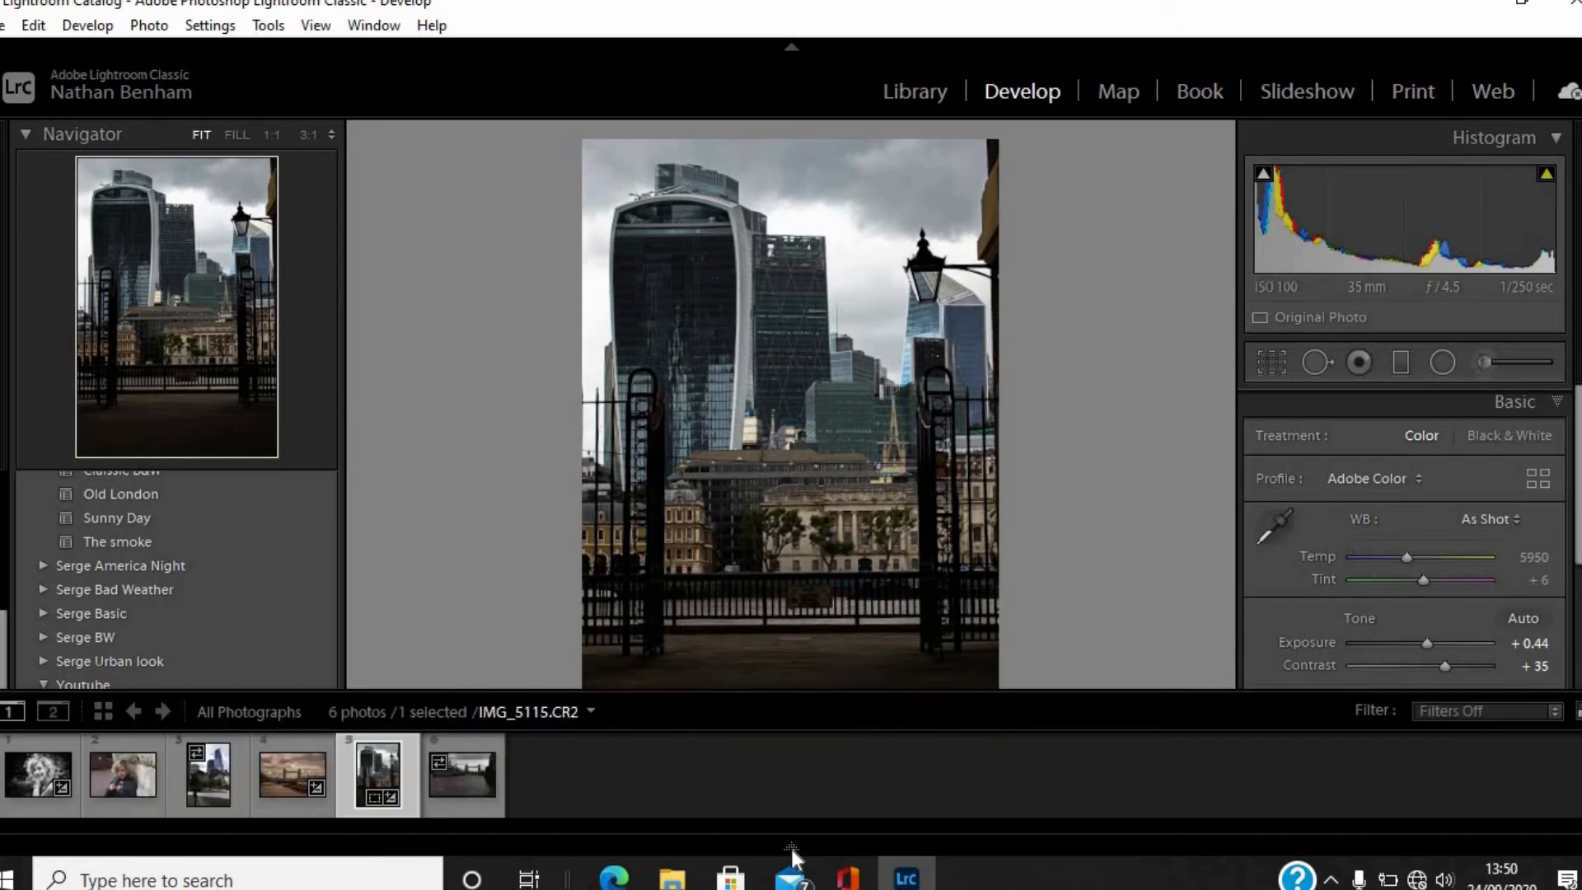
click(122, 774)
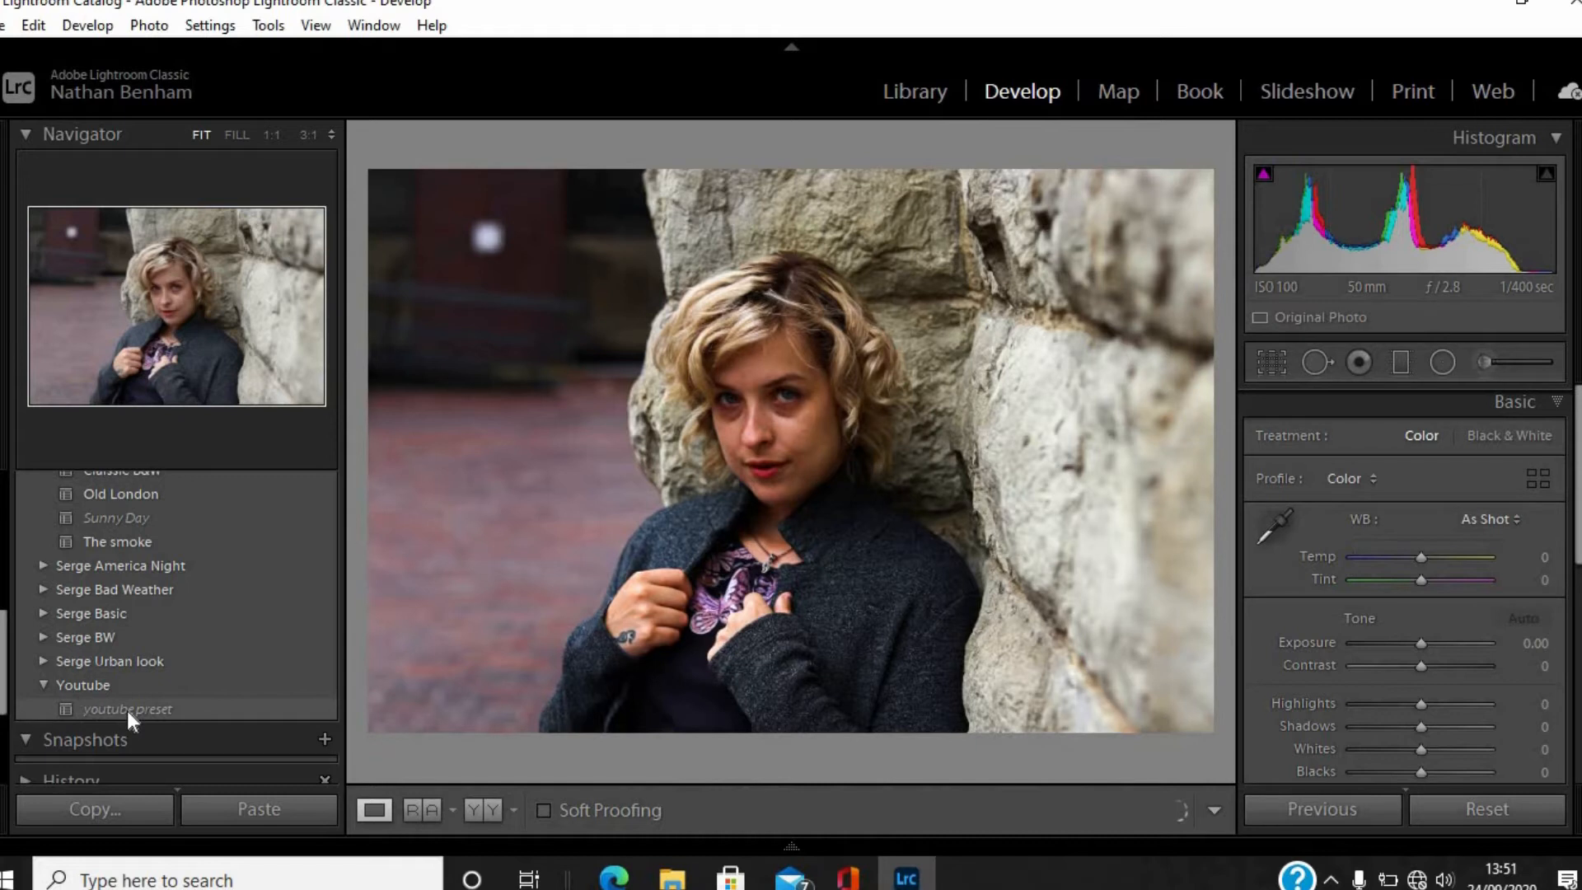
click(152, 709)
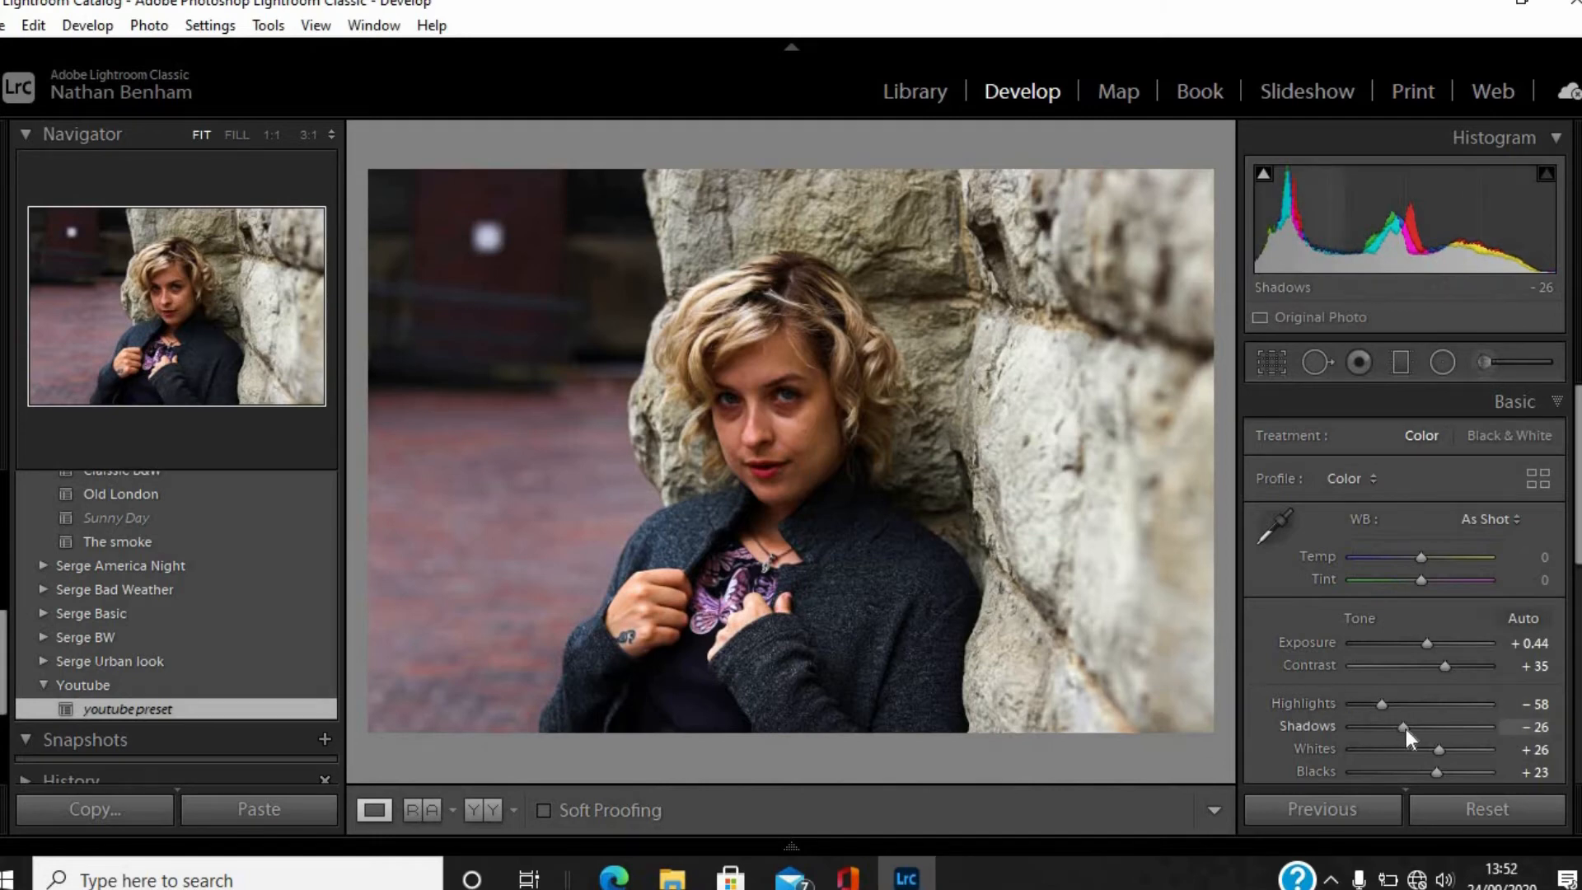
Lower the portrait's Exposure to -0.26 and its Contrast to -33.
drag(1427, 641, 1417, 641)
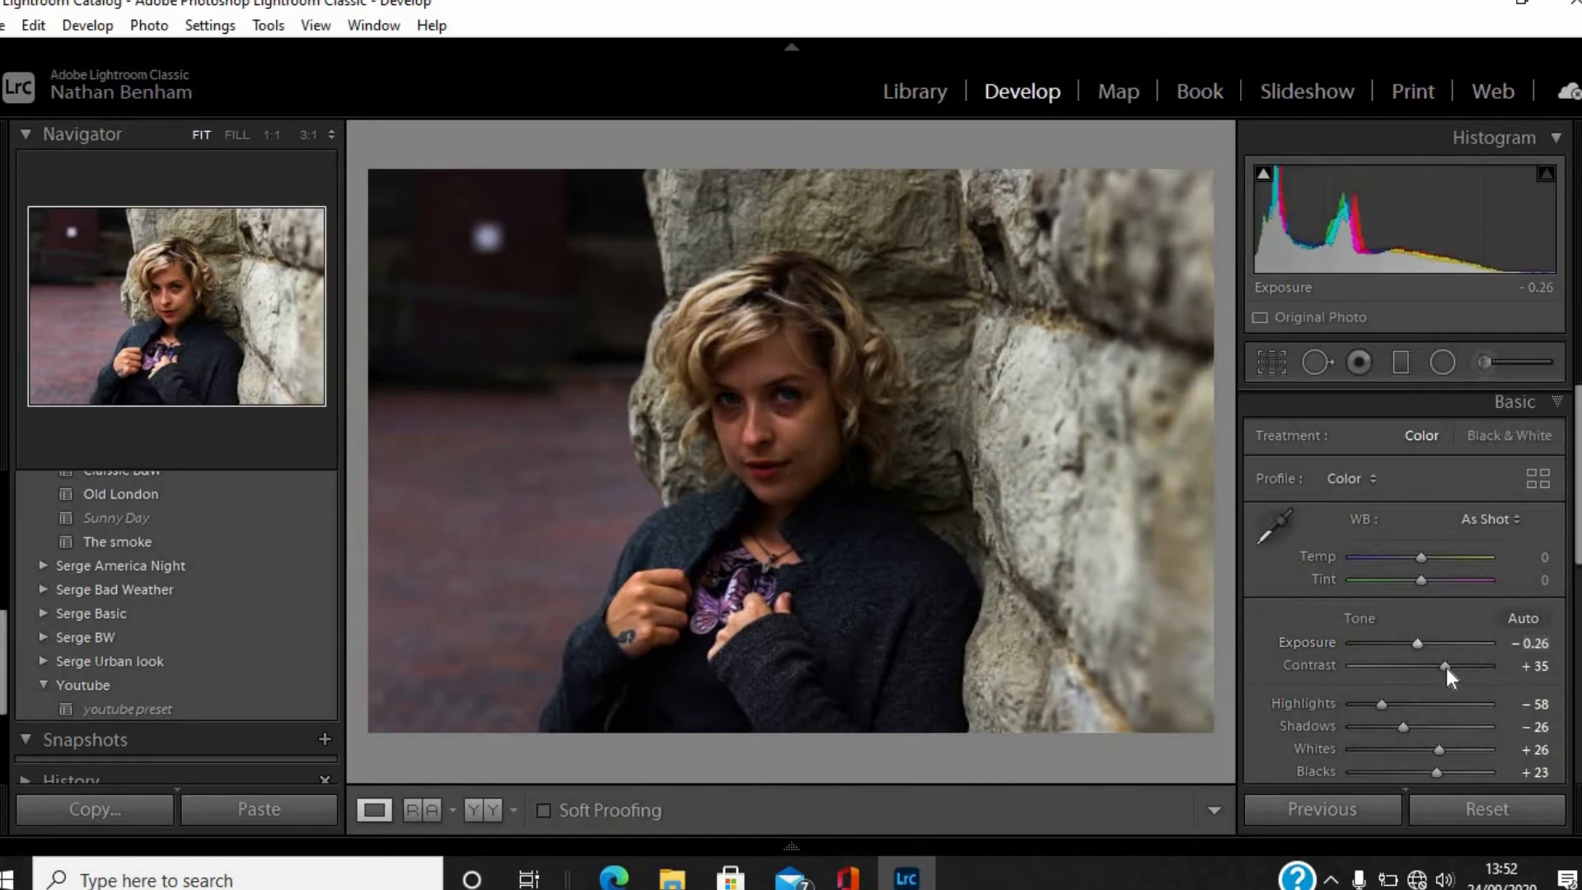
drag(1421, 669, 1400, 669)
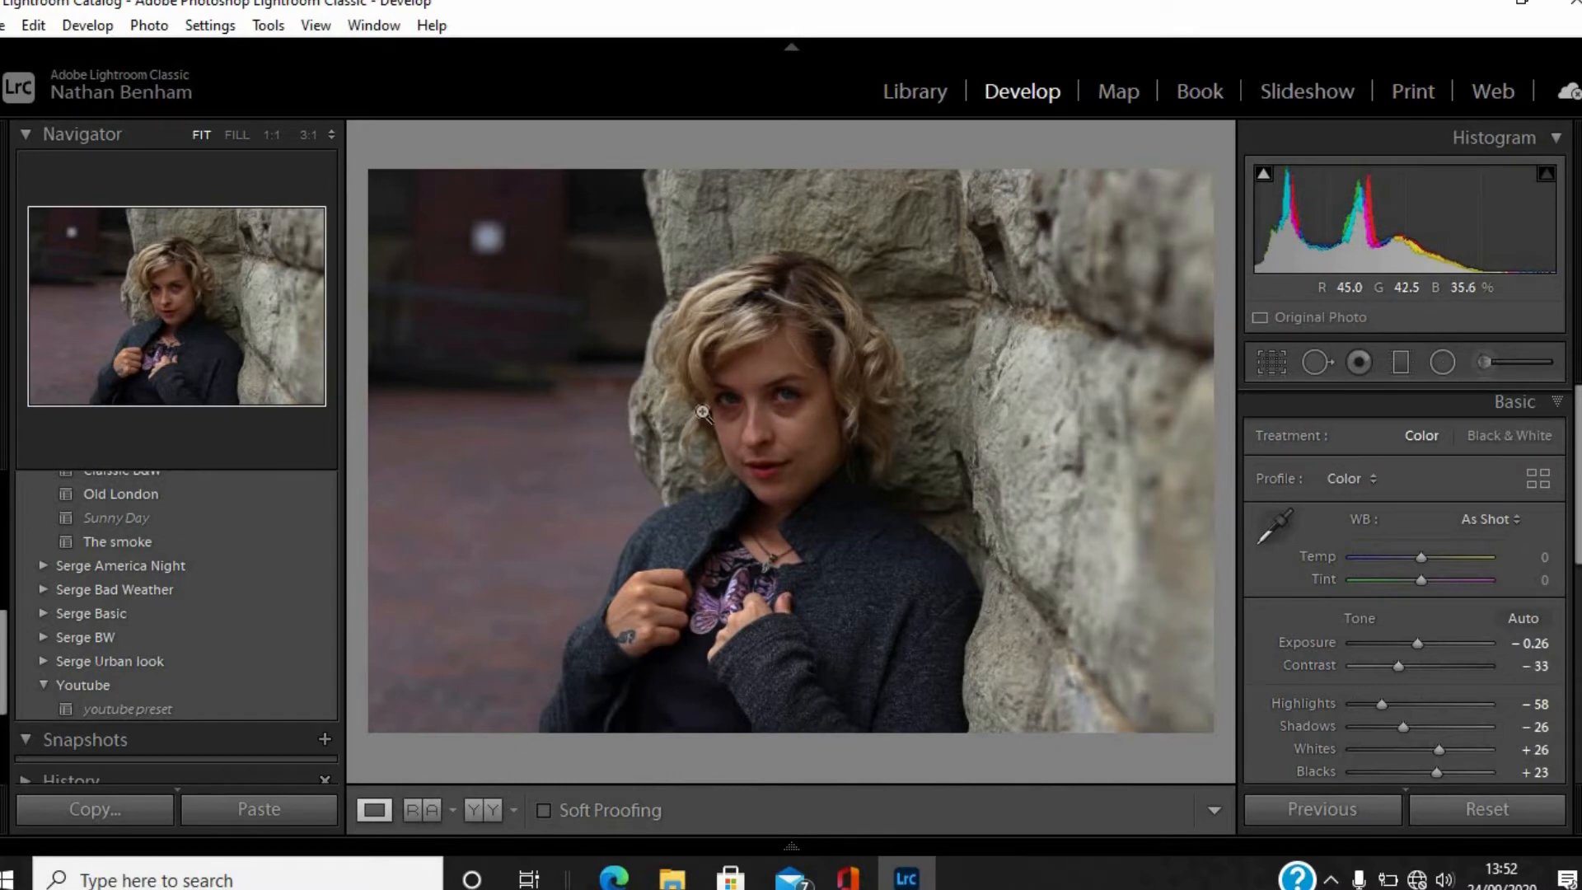
Update the youtube preset with the portrait's current settings.
click(128, 710)
scroll(214, 530, up, 6)
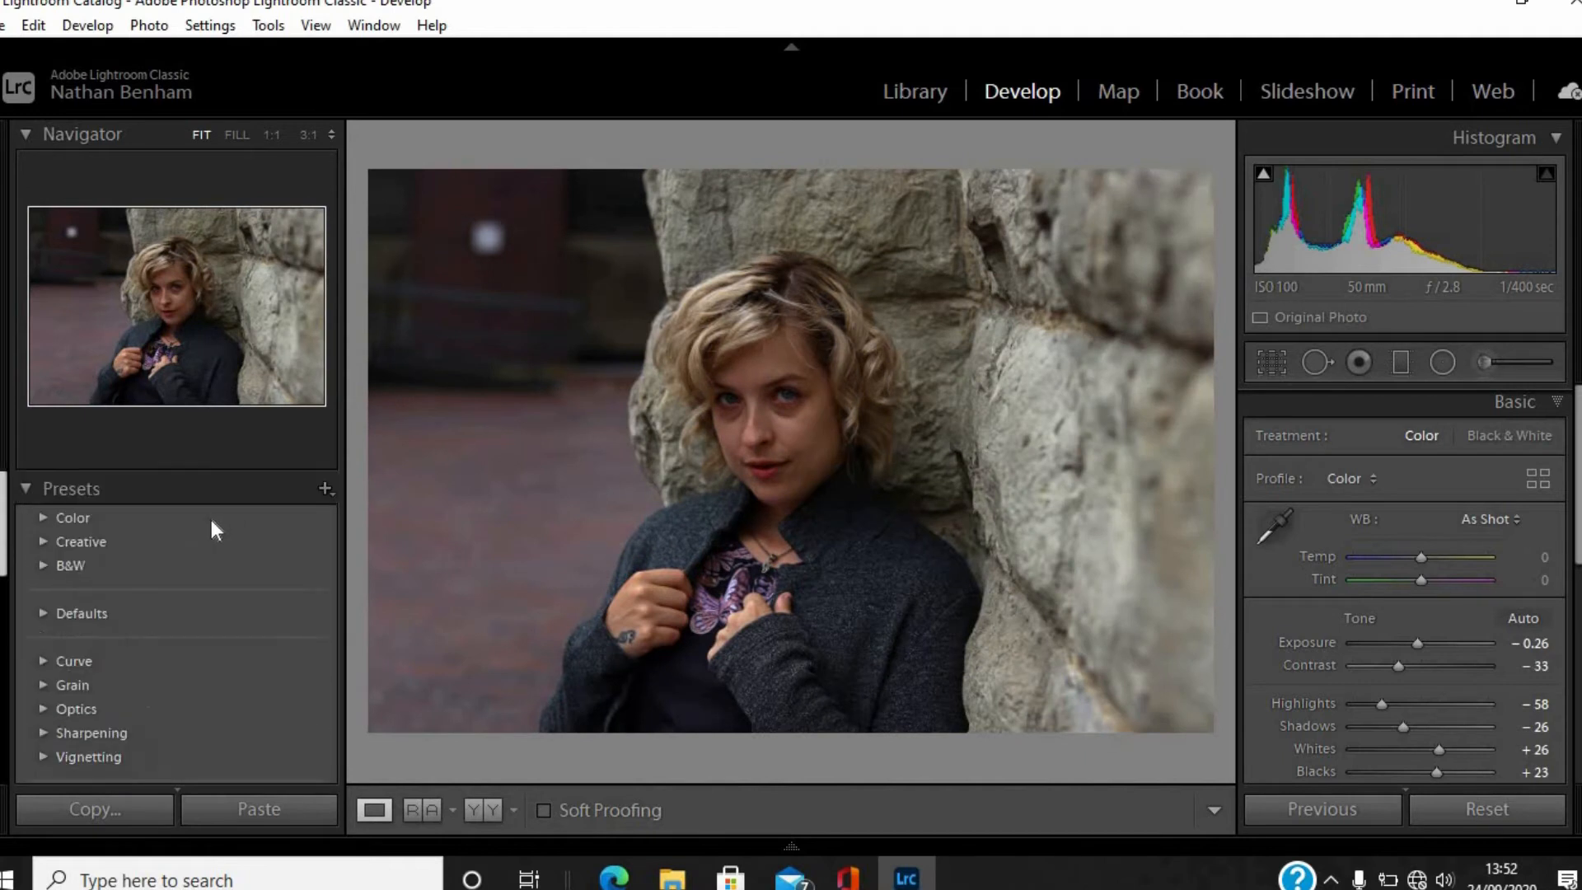
click(324, 488)
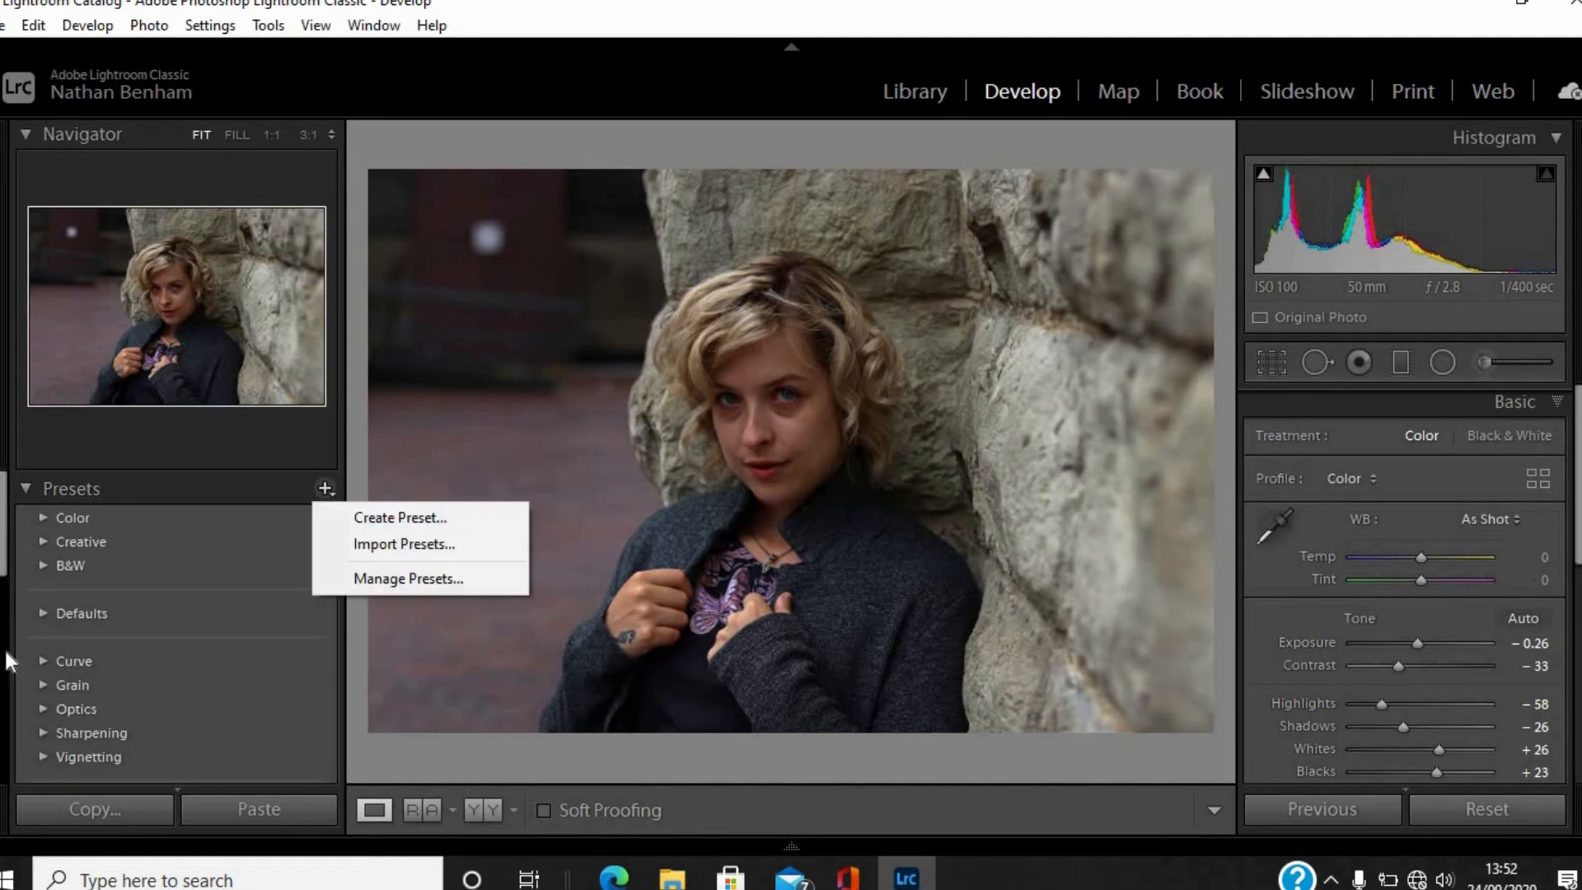
scroll(116, 659, down, 10)
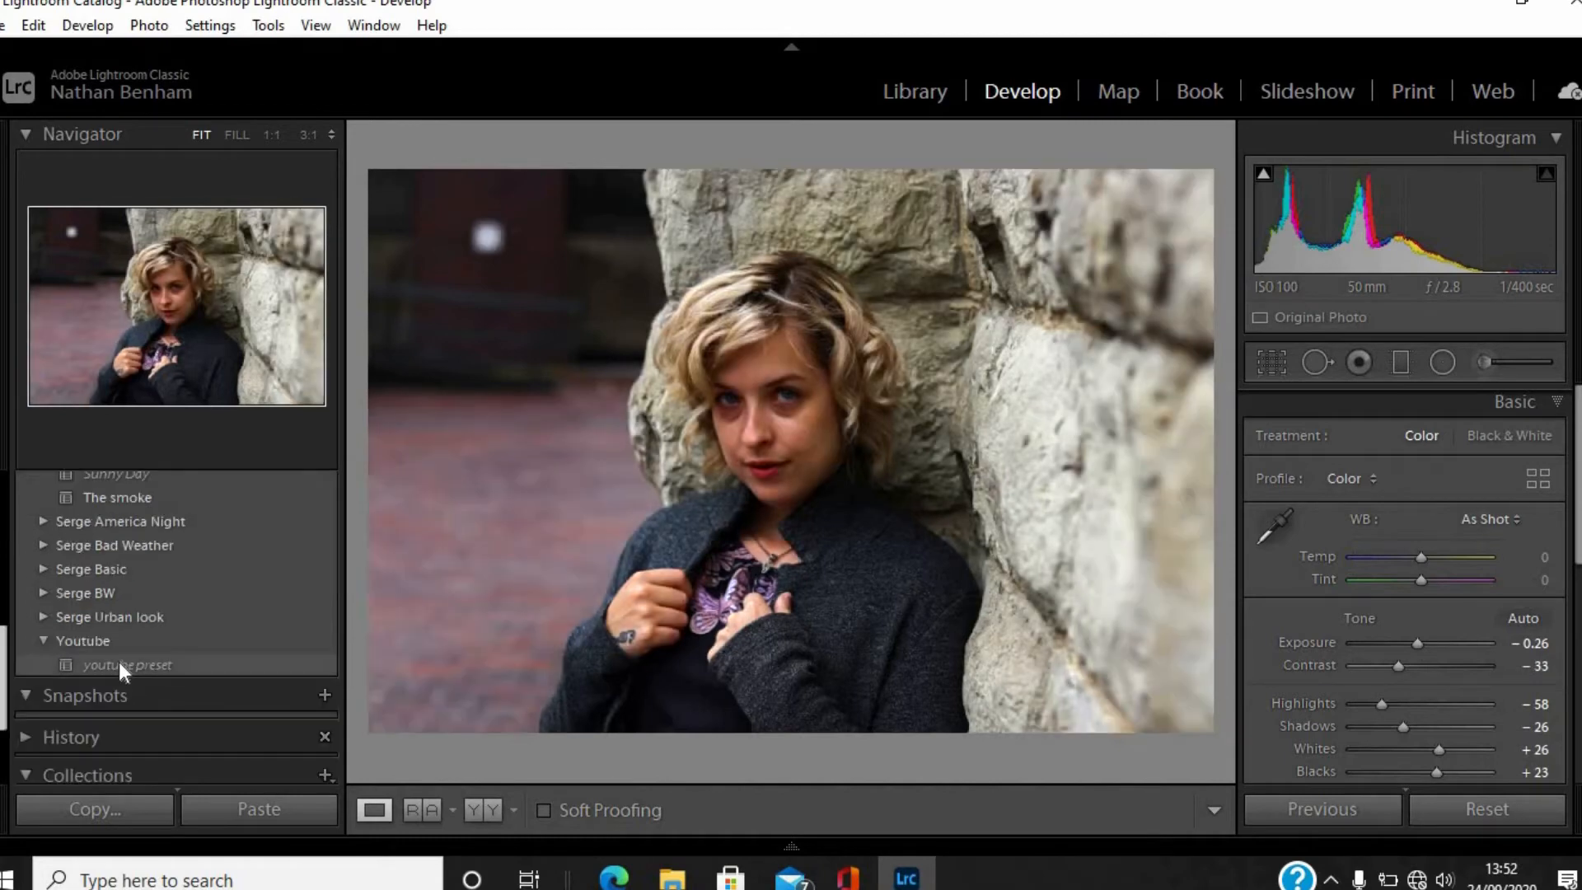
right_click(119, 663)
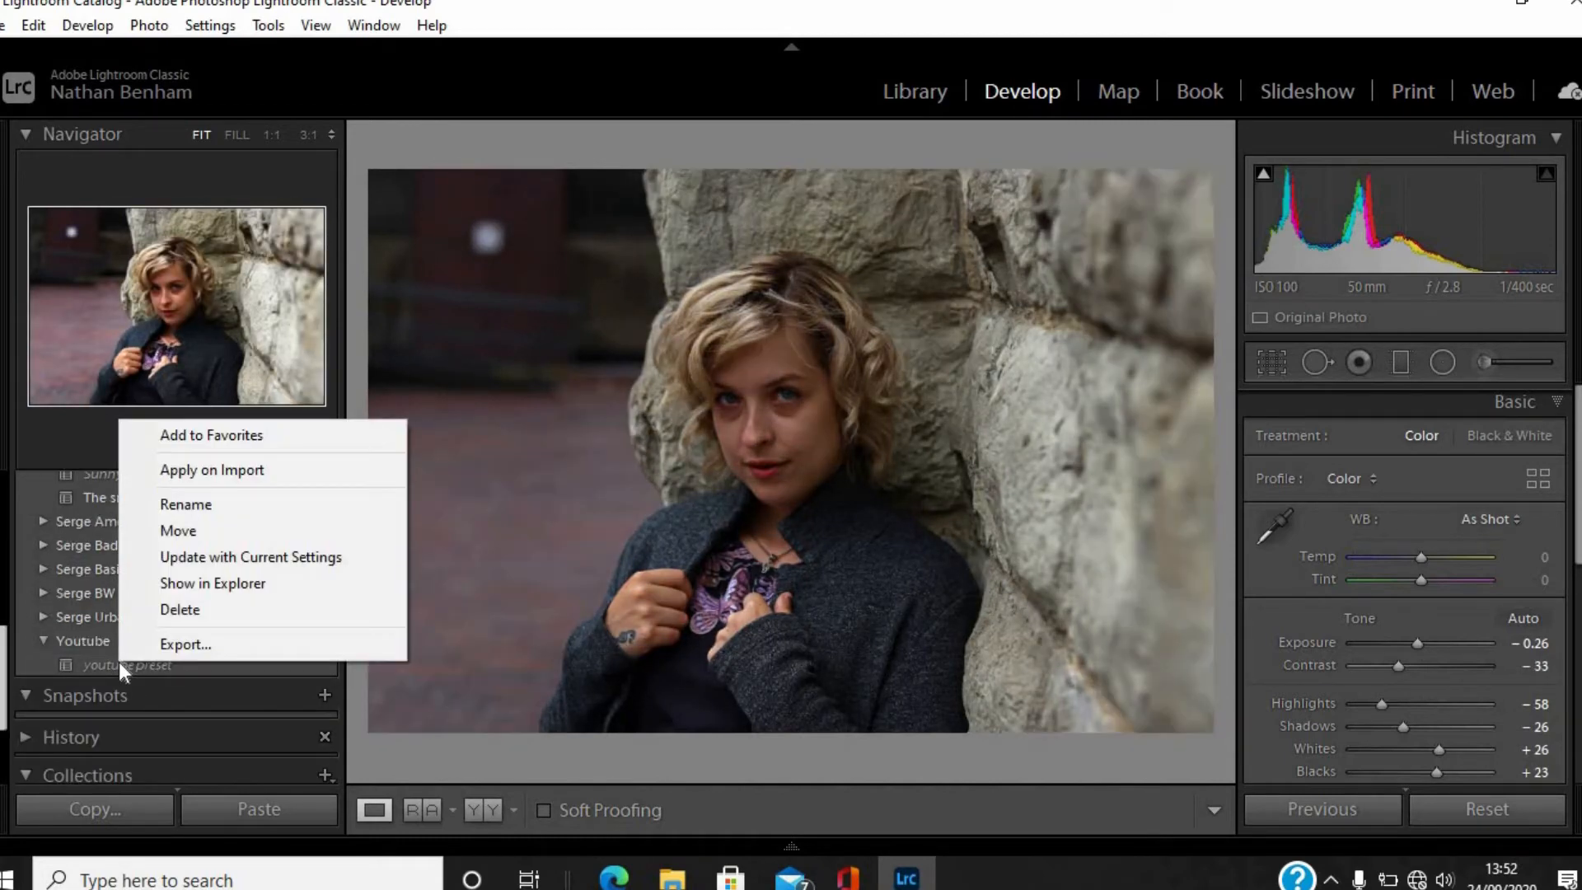
click(230, 557)
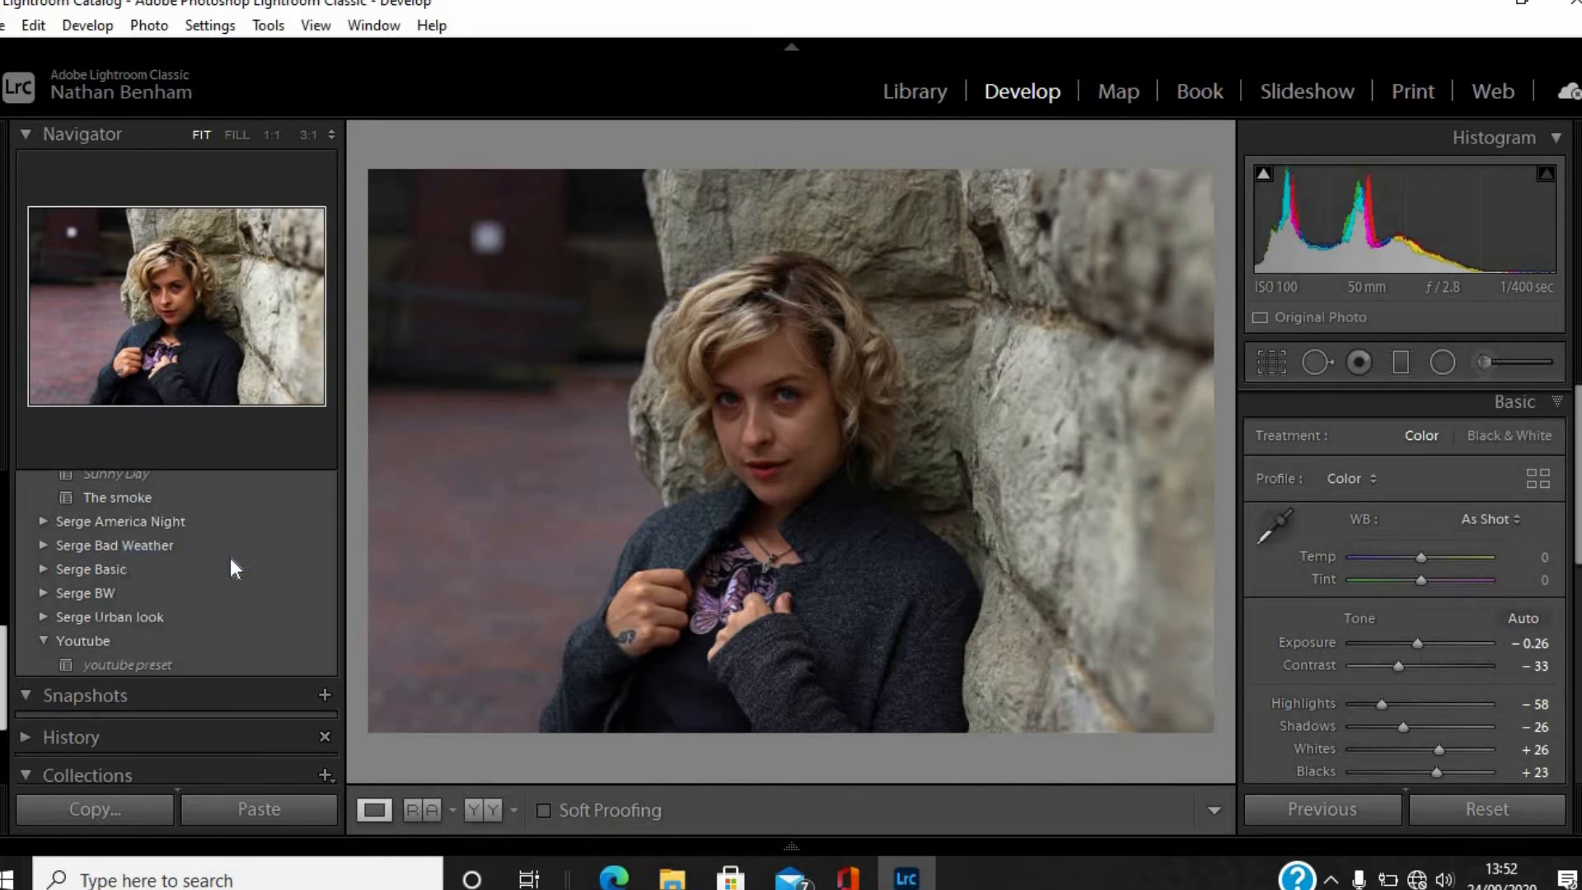